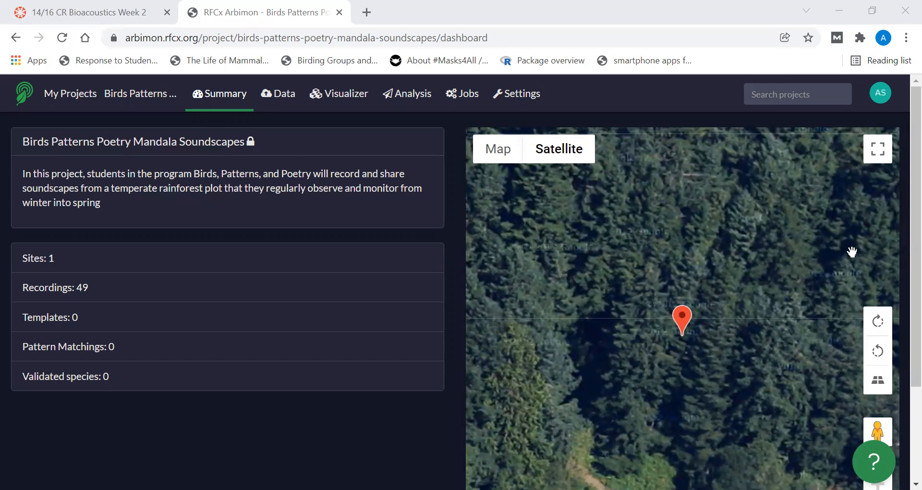
# Open the project's Dec 29, 2021 8:03 recording, 20211229_080000.p4.flac, in the Visualizer
pyautogui.click(271, 94)
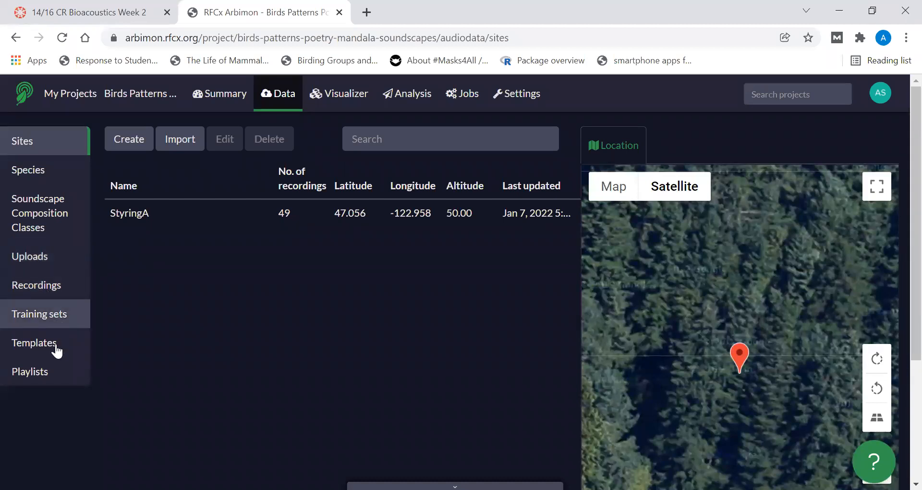
pyautogui.click(62, 294)
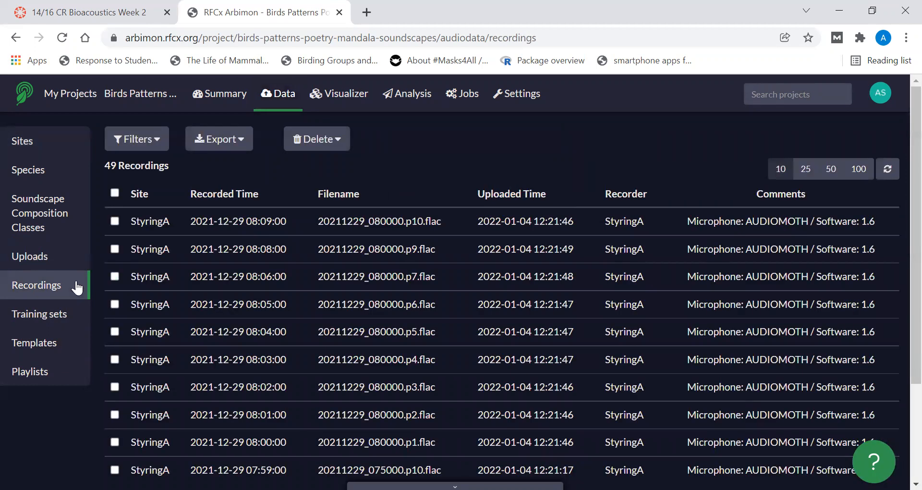
pyautogui.scroll(-1, 290, 238)
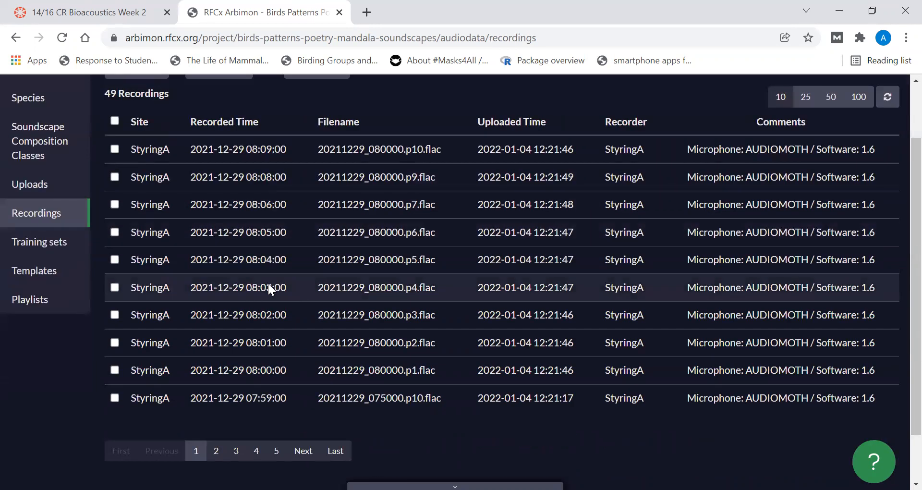
pyautogui.click(269, 284)
pyautogui.scroll(-1, 543, 382)
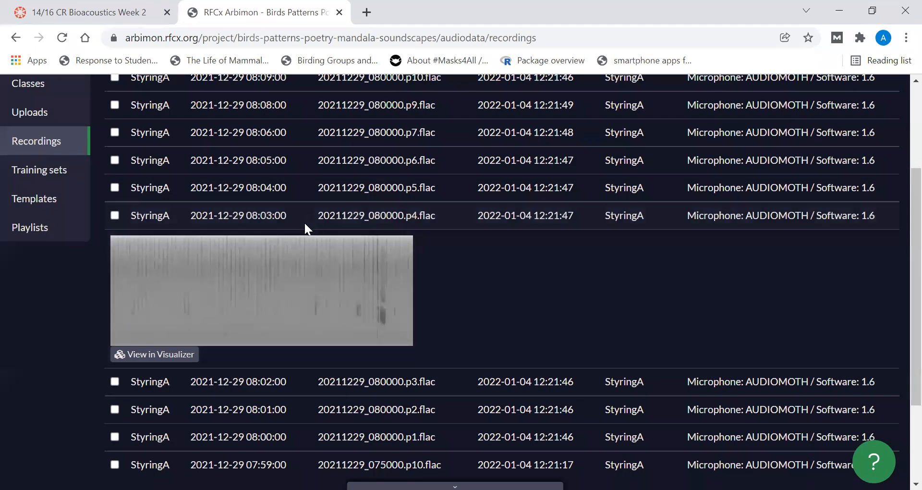
pyautogui.click(136, 356)
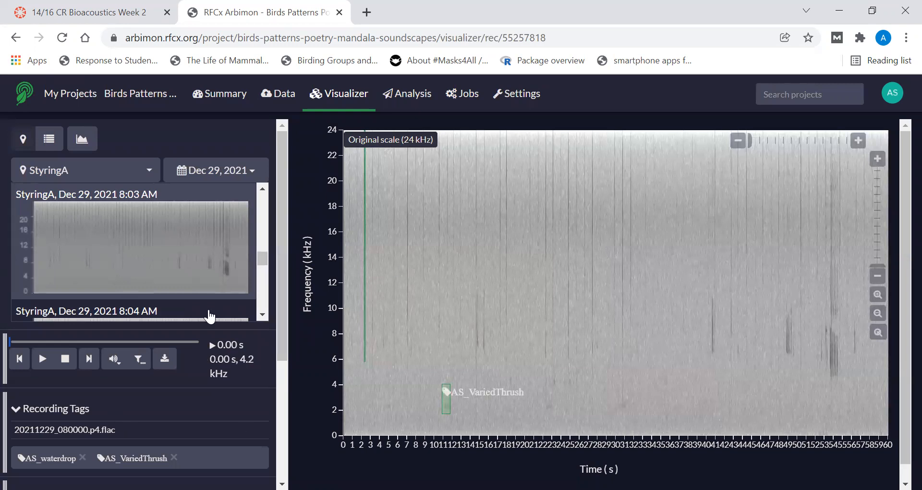
# Remove the AS_VariedThrush and AS_waterdrop tags from the recording
pyautogui.moveTo(283, 342); pyautogui.dragTo(275, 388)
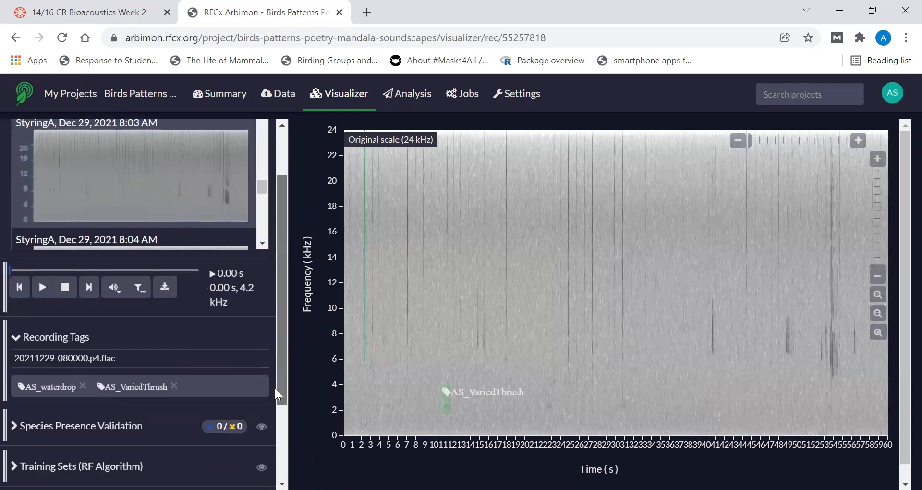
pyautogui.click(174, 386)
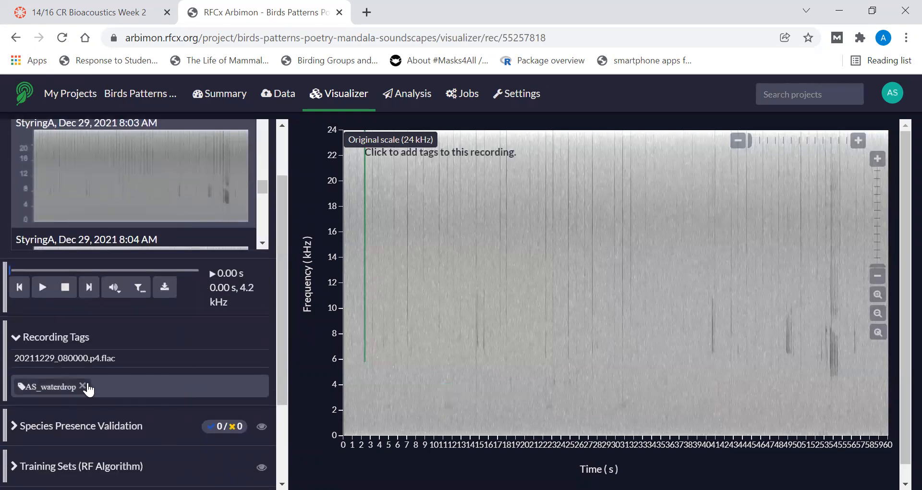
pyautogui.click(83, 386)
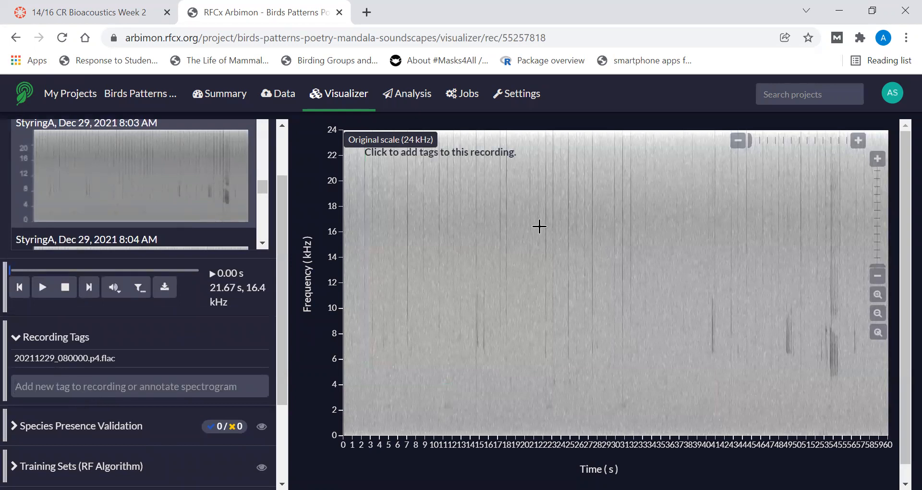
# Review the 8:03 AM recording among the site's thumbnails and listen to it from the start, stopping playback partway through
pyautogui.scroll(3, 240, 231)
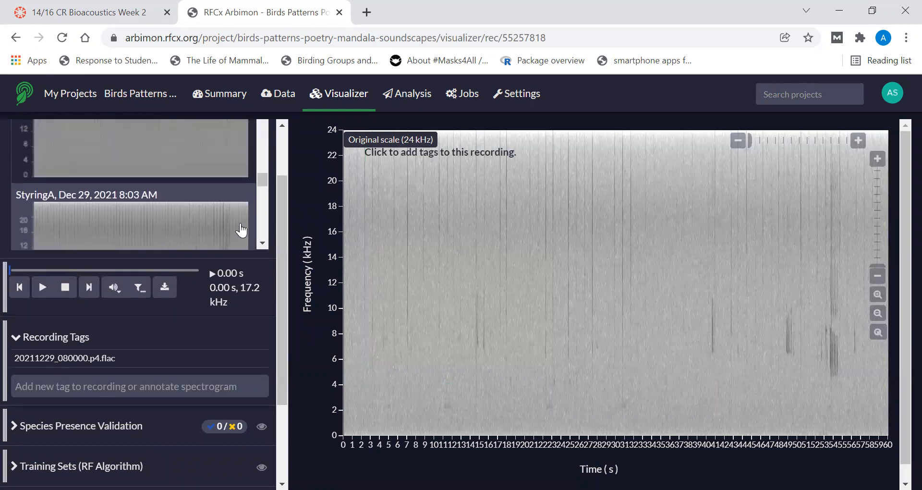
pyautogui.moveTo(284, 192); pyautogui.dragTo(300, 91)
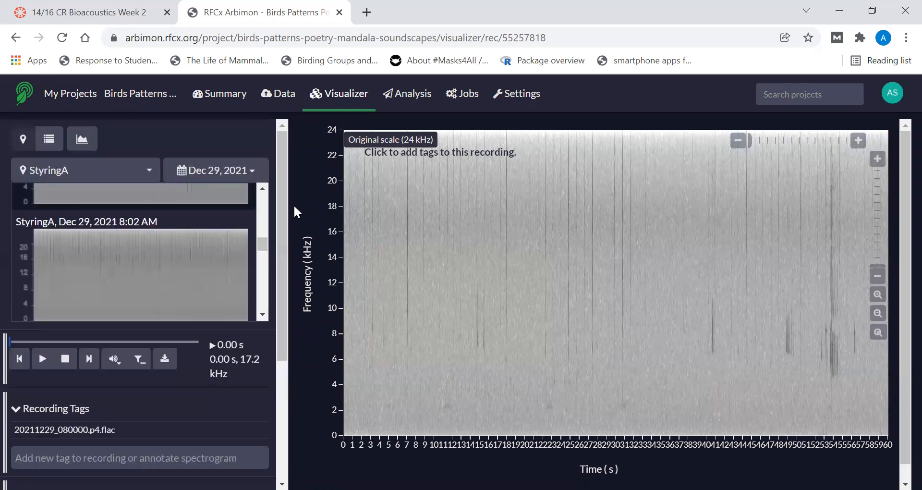
pyautogui.scroll(-1, 252, 260)
pyautogui.scroll(-1, 255, 266)
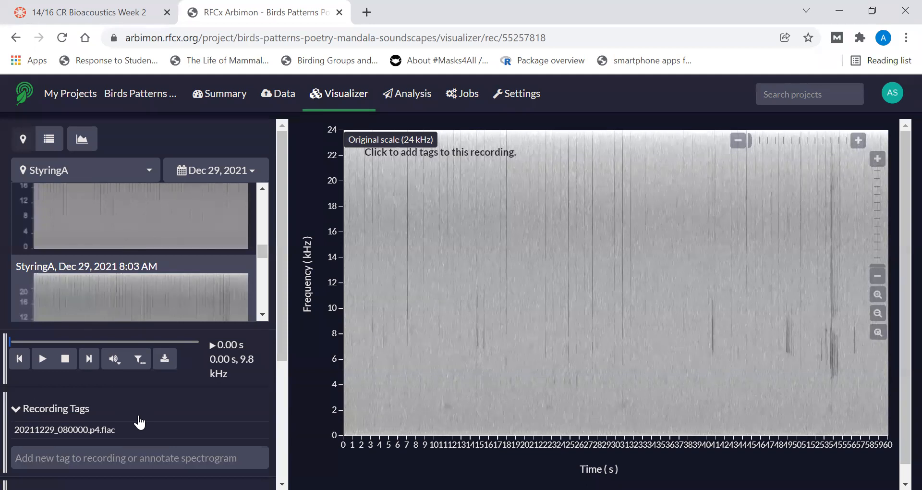
pyautogui.scroll(-2, 116, 344)
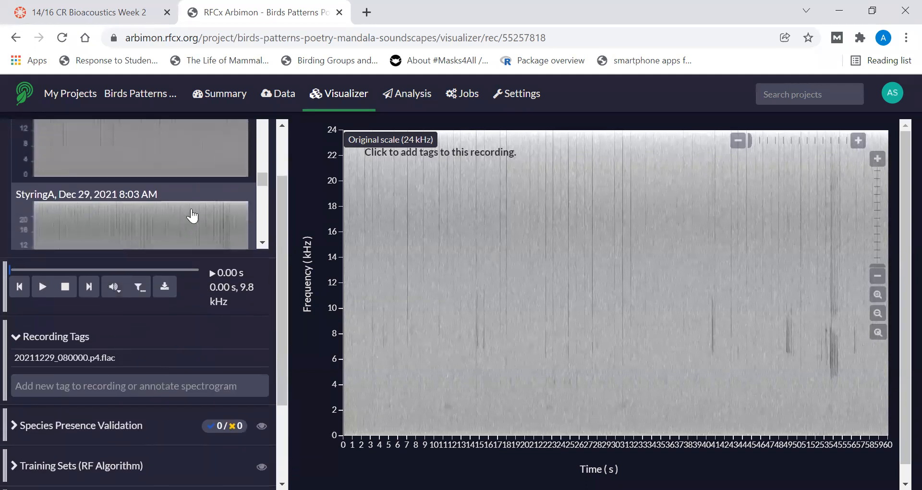
pyautogui.moveTo(263, 179); pyautogui.dragTo(265, 188)
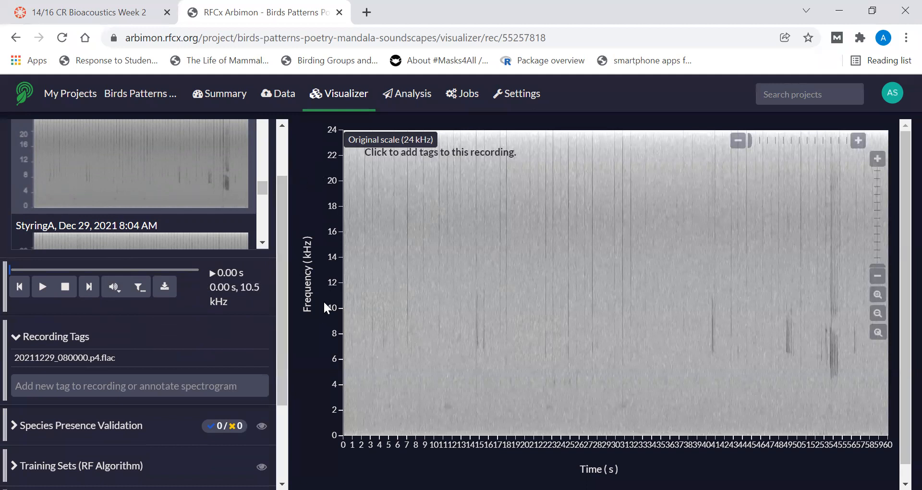
pyautogui.click(42, 286)
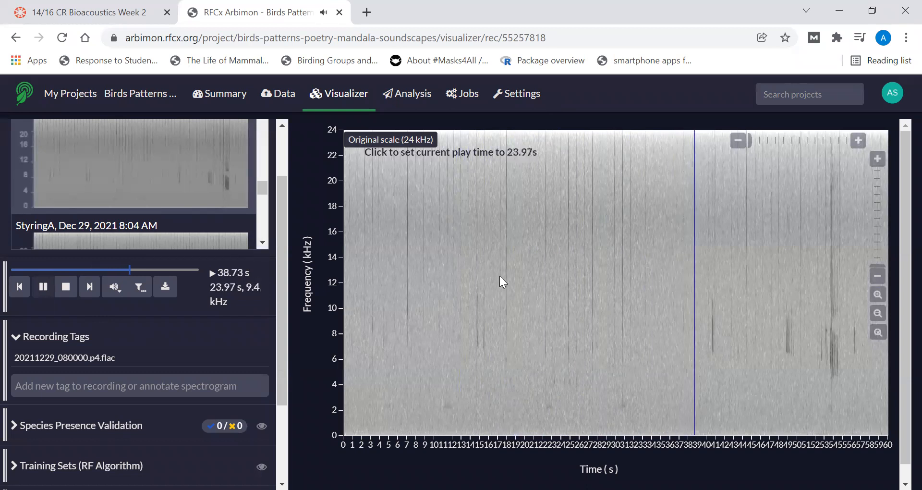
pyautogui.click(65, 287)
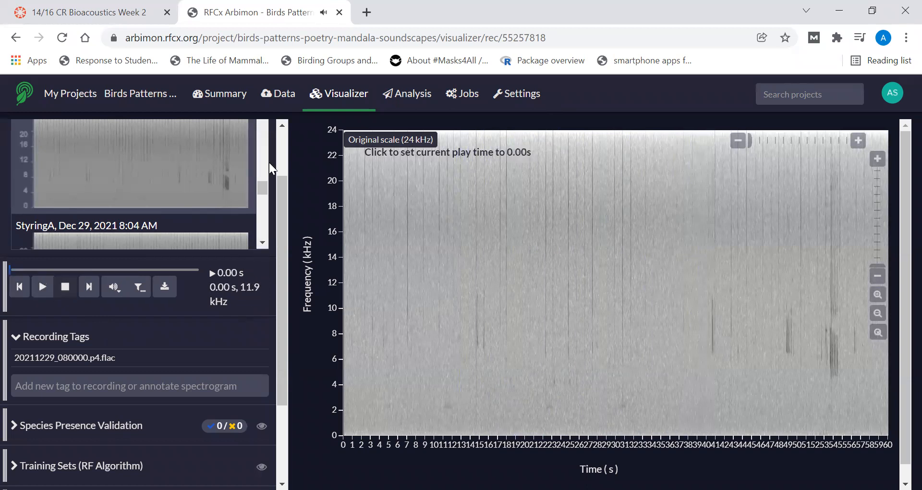
# Mark Birds as present under Biophony in the recording's Soundscape Composition
pyautogui.moveTo(281, 250); pyautogui.dragTo(293, 336)
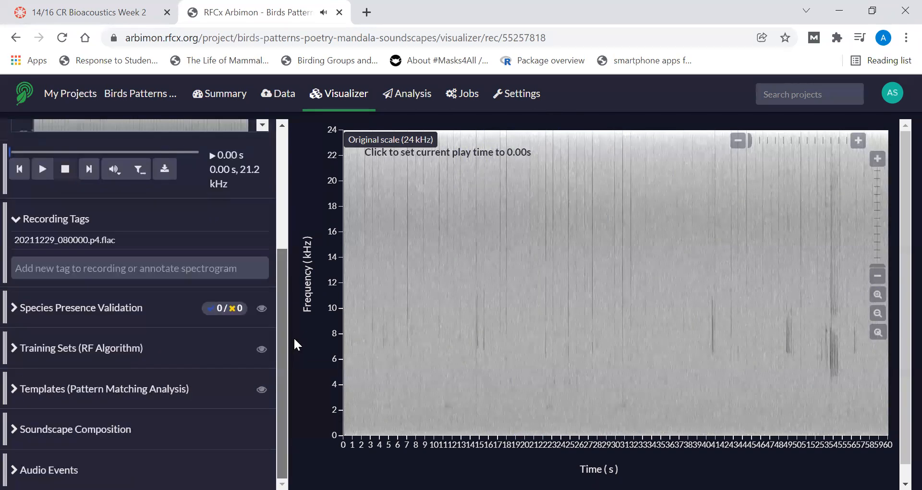
pyautogui.click(20, 432)
pyautogui.moveTo(284, 256); pyautogui.dragTo(281, 340)
pyautogui.scroll(-2, 283, 333)
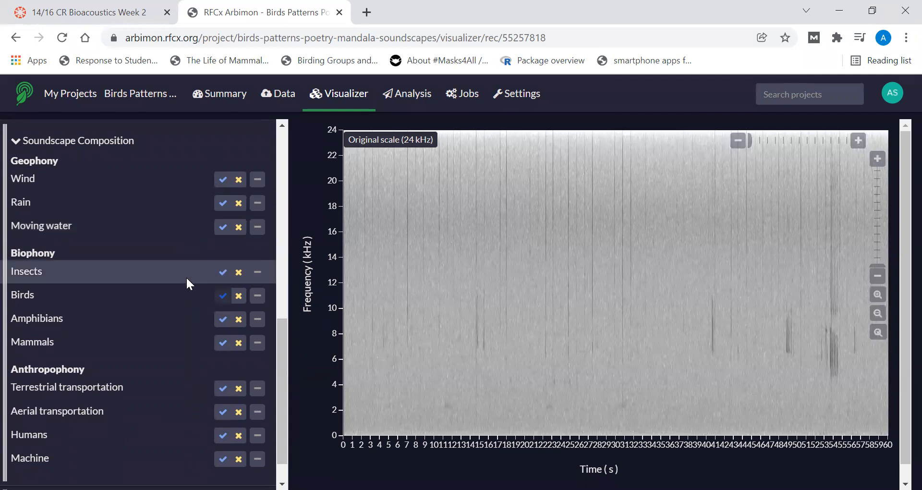
pyautogui.click(219, 297)
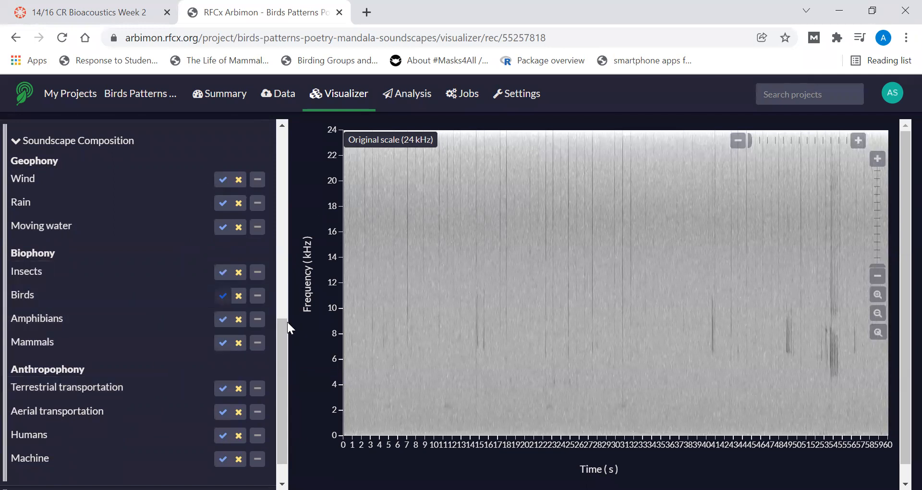
# Return to the recording tags and listen to about the first 13 seconds of the recording, pausing there
pyautogui.moveTo(282, 344); pyautogui.dragTo(288, 240)
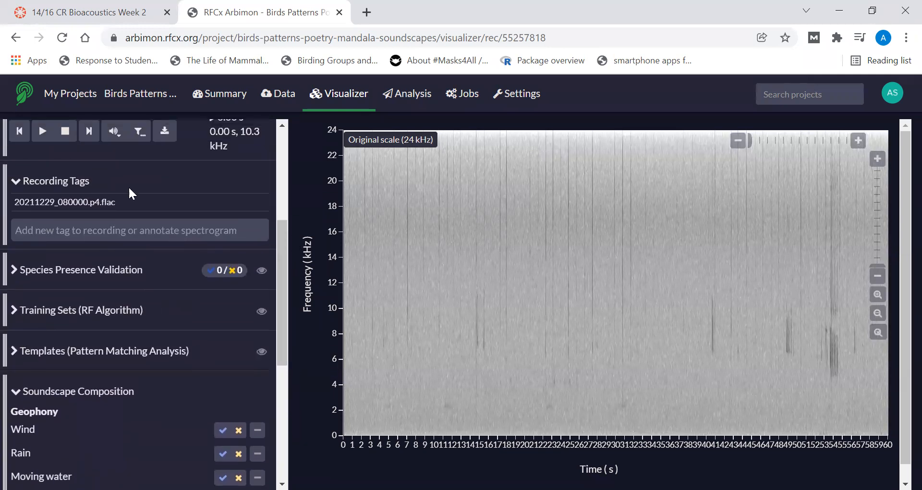
pyautogui.click(119, 233)
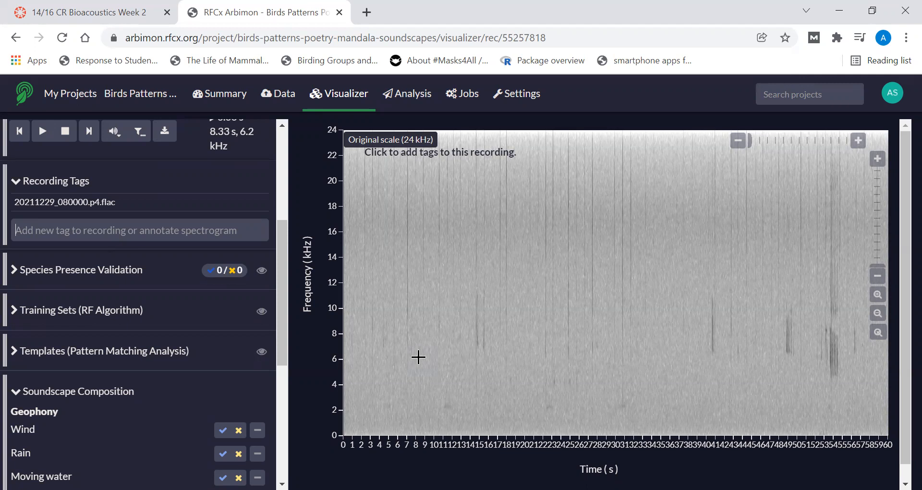
pyautogui.click(44, 131)
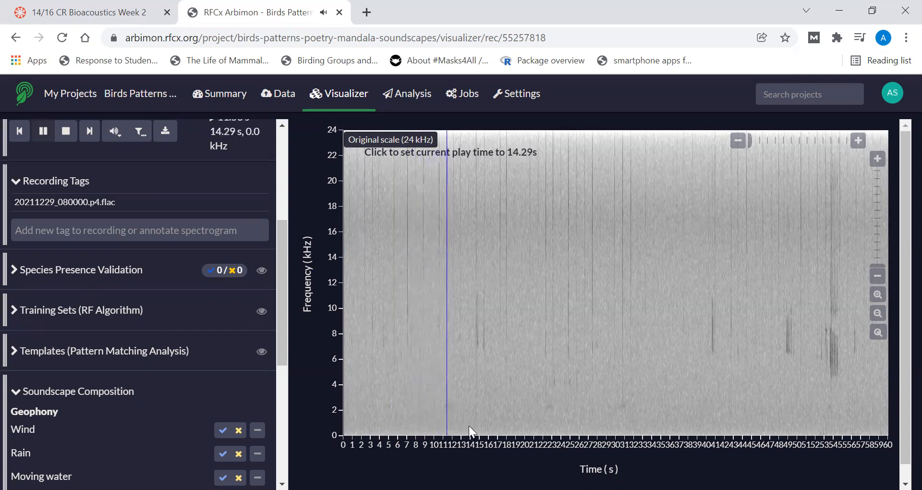
pyautogui.click(42, 137)
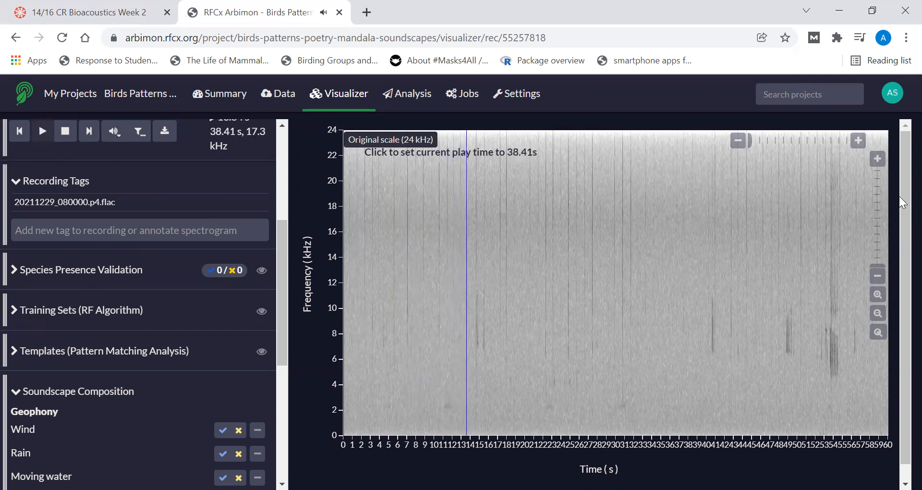
# Magnify the spectrogram's time axis by one level and play the recording past the faint call near 22–23 s, stopping playback
pyautogui.click(859, 140)
pyautogui.moveTo(600, 484); pyautogui.dragTo(415, 484)
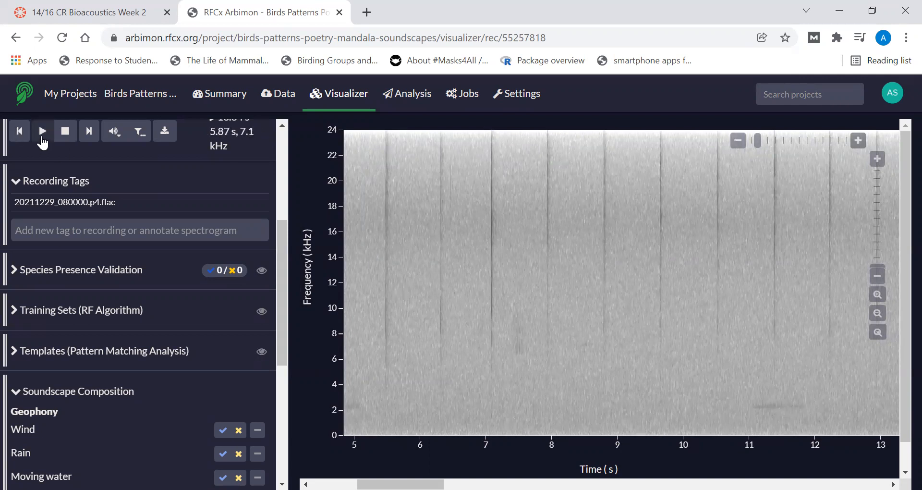
pyautogui.click(42, 137)
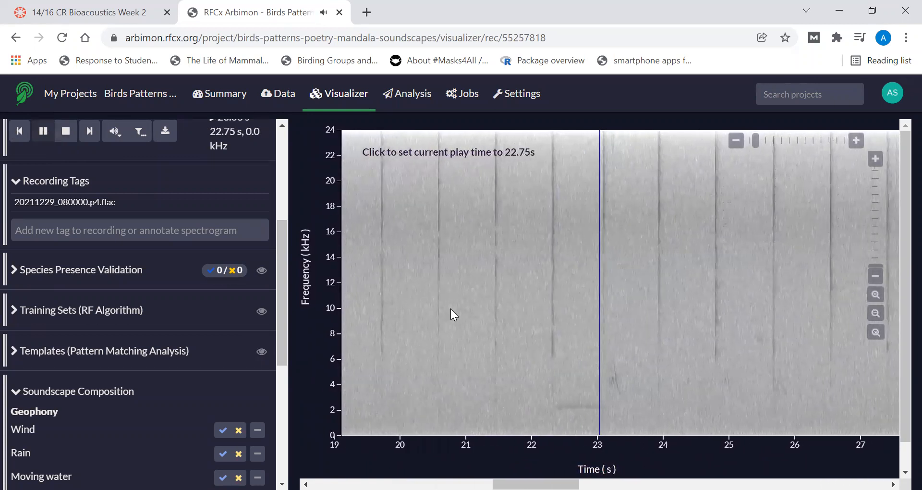
pyautogui.click(66, 140)
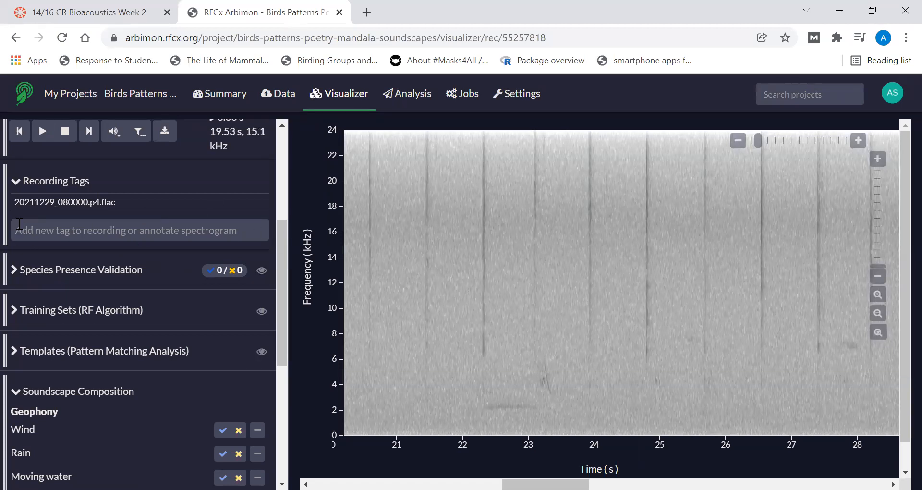
# Outline the faint call at about 22.3–23.1 s and 1.5–3 kHz on the spectrogram and tag the region AS_VariedThrush?
pyautogui.moveTo(480, 385)
pyautogui.mouseDown()
pyautogui.moveTo(479, 410)
pyautogui.moveTo(539, 413)
pyautogui.mouseUp()
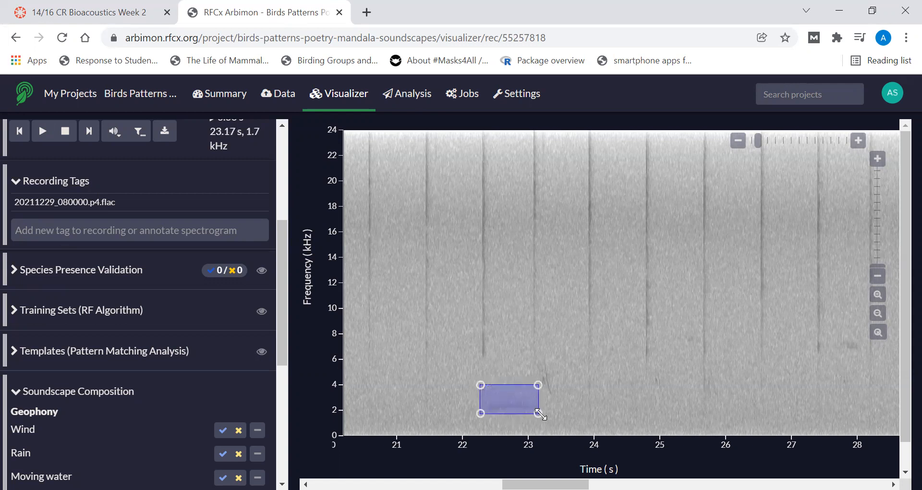
pyautogui.click(585, 410)
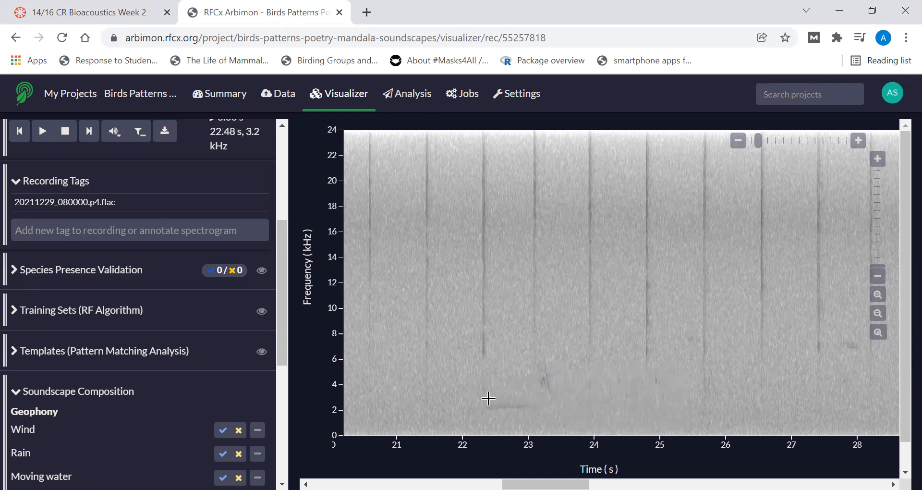
pyautogui.moveTo(487, 408); pyautogui.dragTo(536, 415)
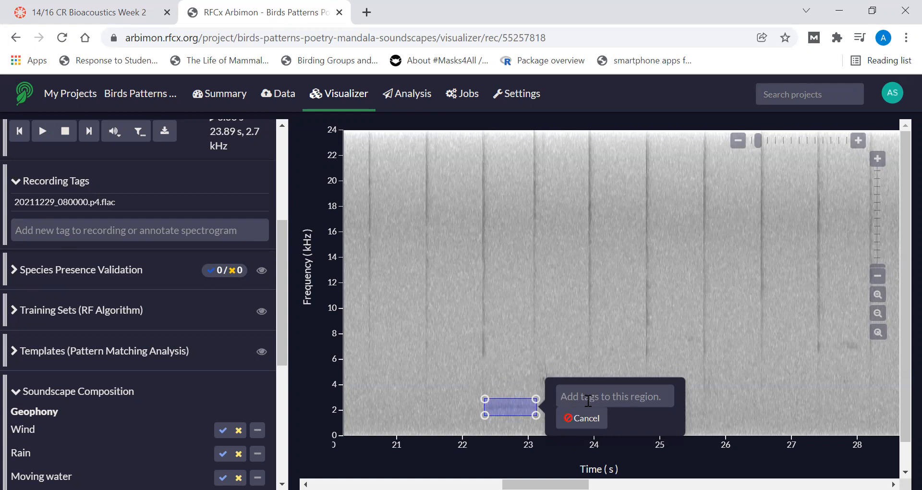
pyautogui.write('AS_')
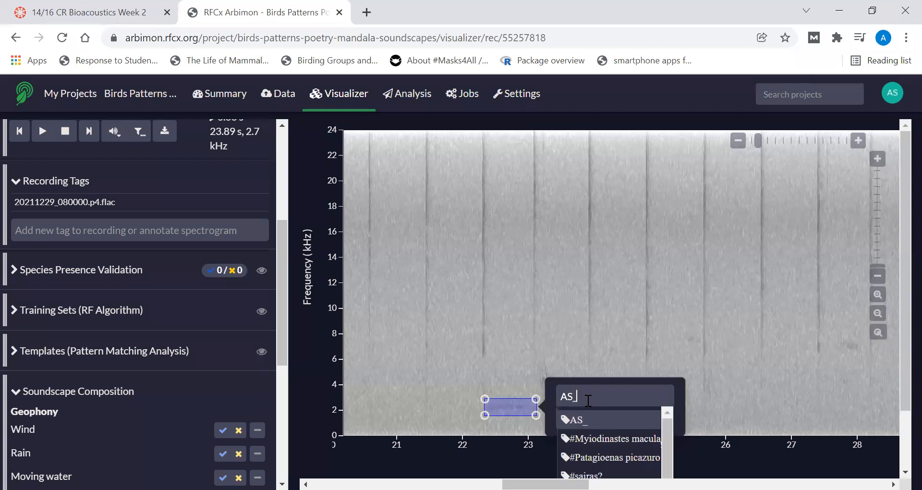
pyautogui.write('Varie')
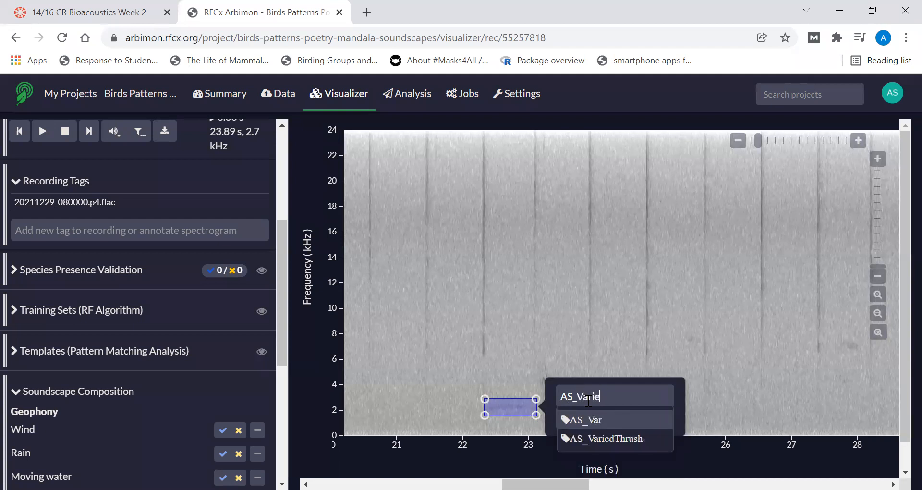
pyautogui.press('BackSpace')
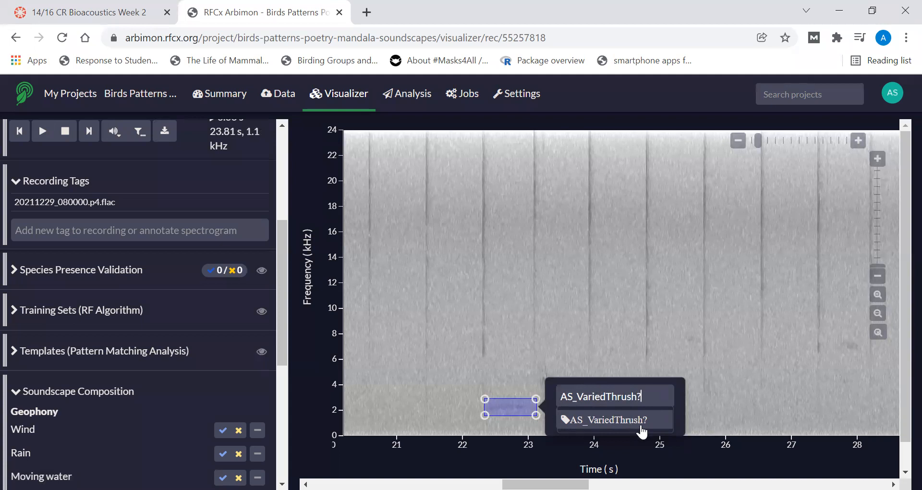
pyautogui.click(608, 420)
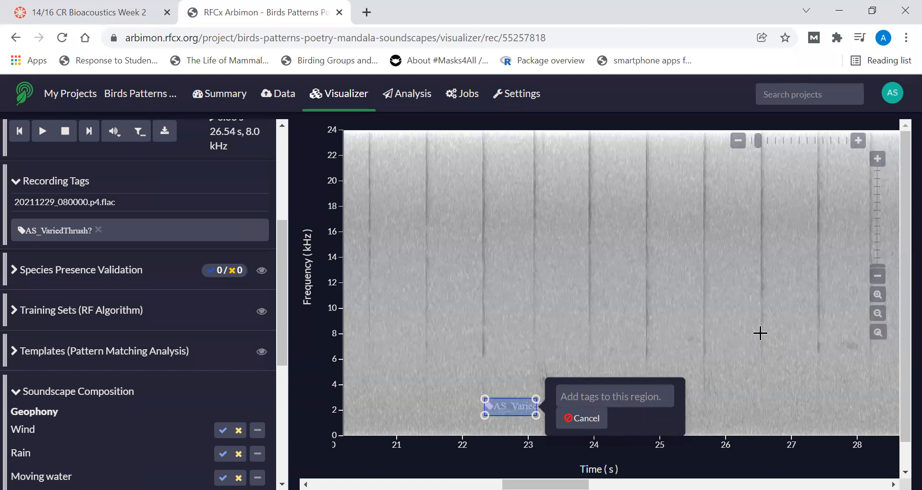
# Play the recording from about 24.4 s past the short call near 40.6 s, stopping playback
pyautogui.click(43, 132)
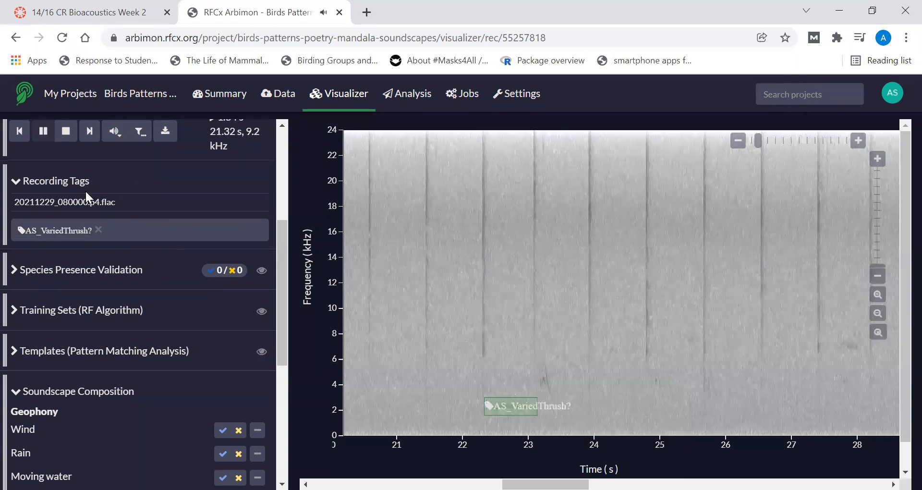
pyautogui.click(60, 134)
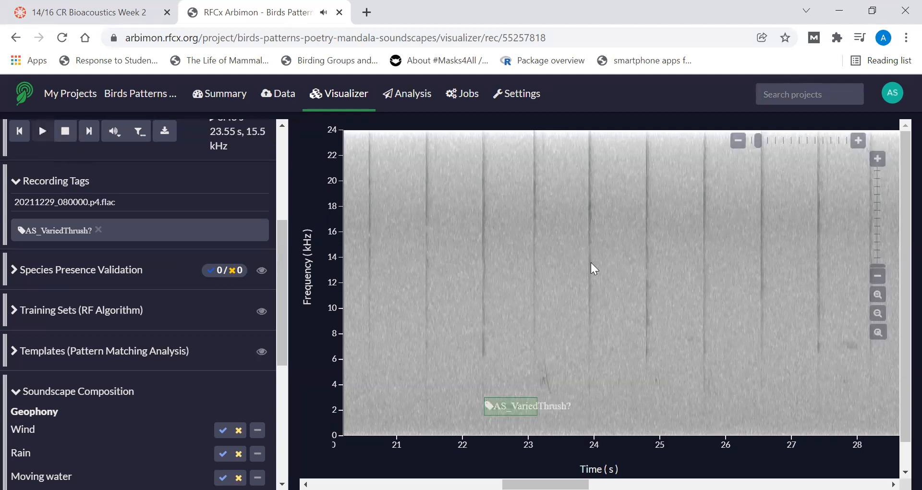
pyautogui.click(618, 341)
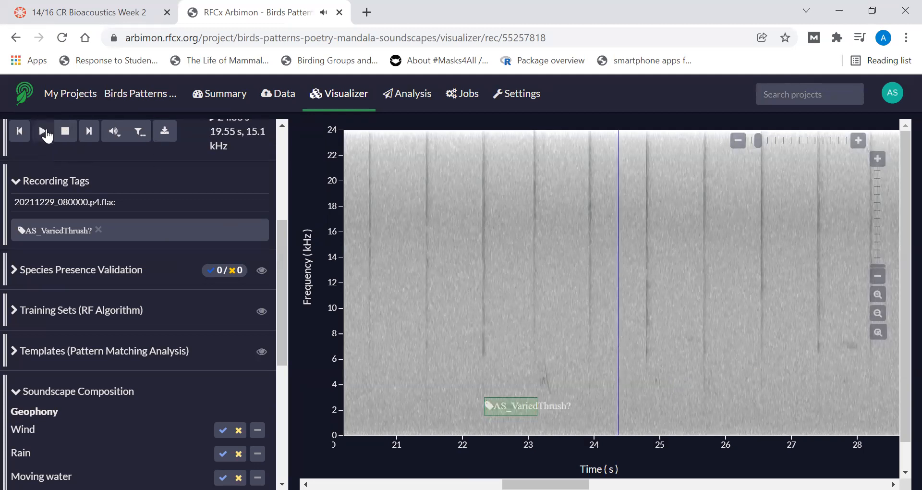
pyautogui.click(42, 131)
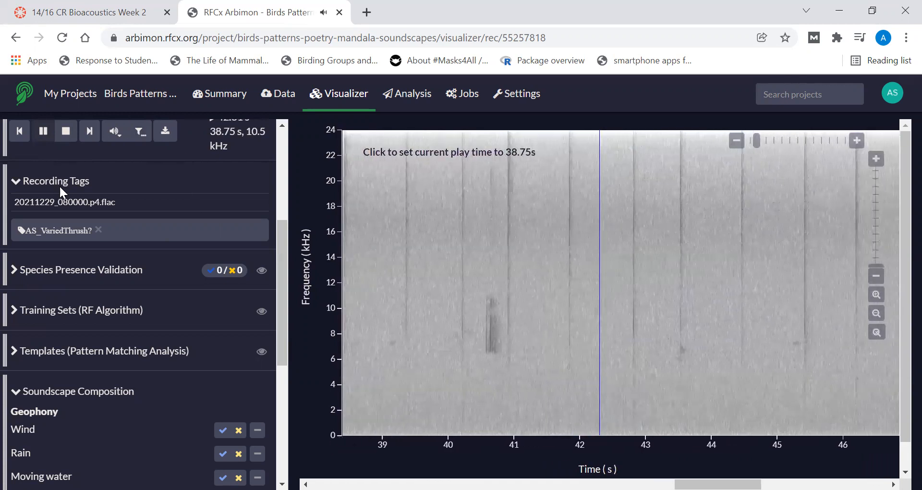
pyautogui.click(64, 133)
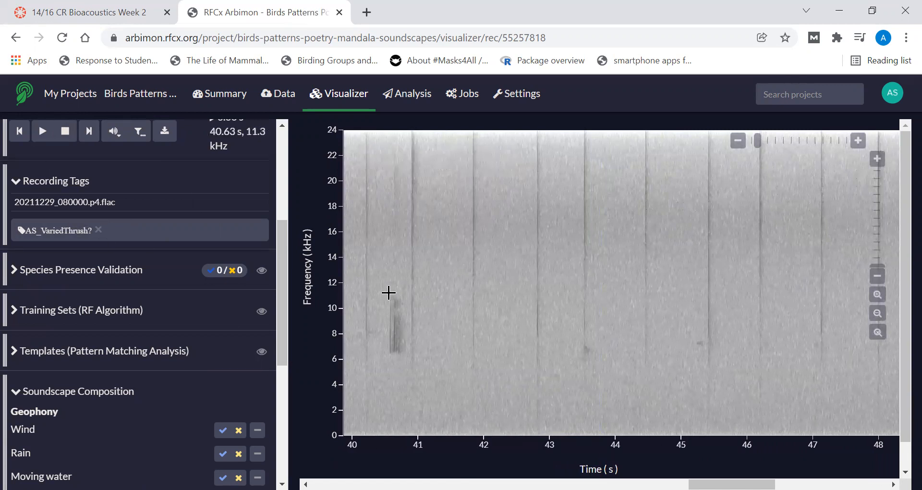
# Outline the call at about 40.5–40.8 s and 6.3–11.2 kHz on the spectrogram and tag the region AS_DarkEyedJunco?
pyautogui.moveTo(386, 293); pyautogui.dragTo(405, 355)
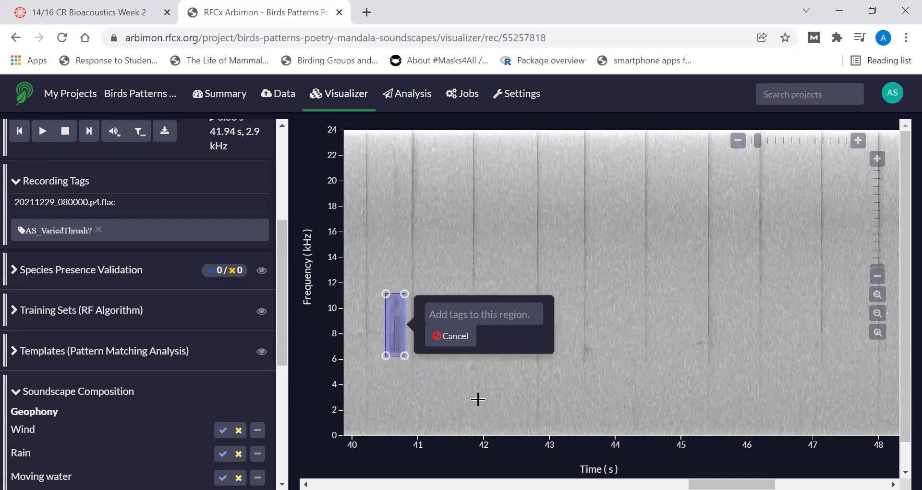
pyautogui.write('AS_')
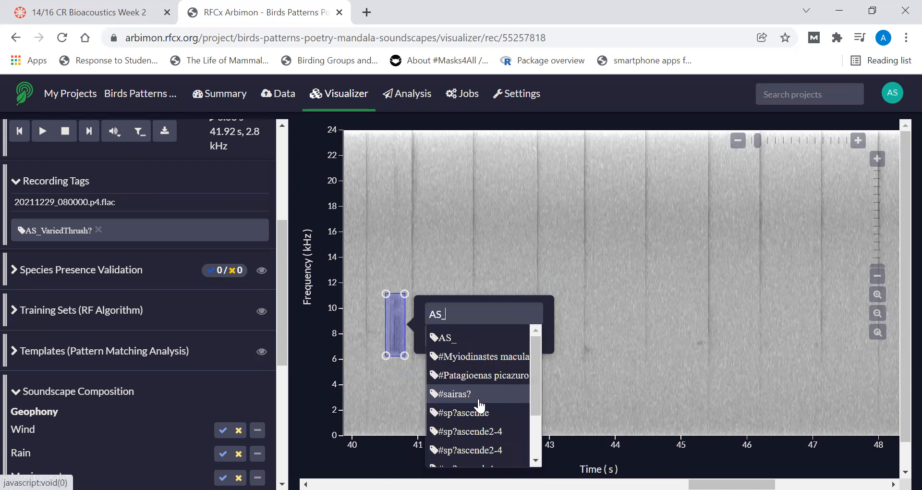
pyautogui.write('DarkE')
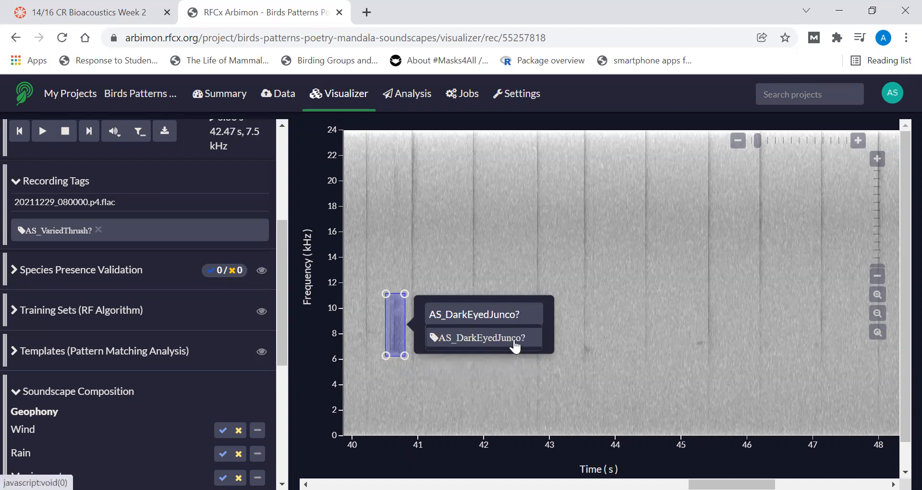
pyautogui.click(514, 339)
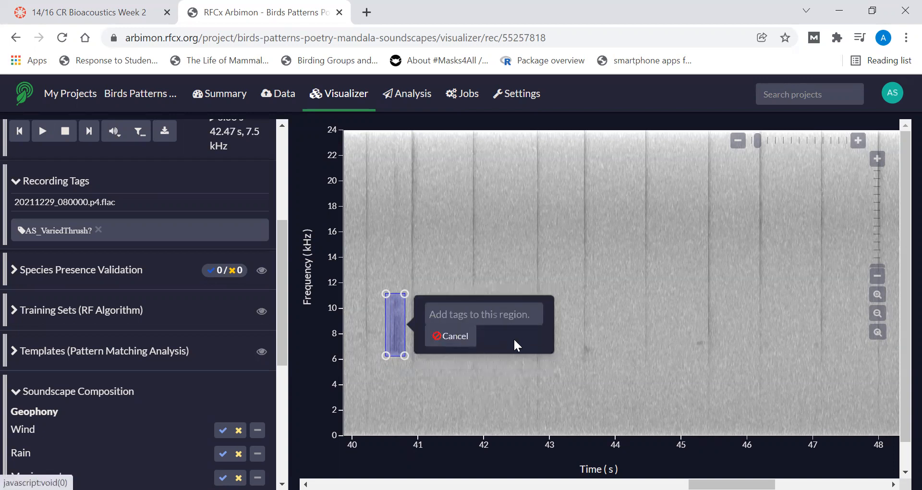
# Continue playing the recording from about 42.7 s past the rapid call series near 53–54.6 s, stopping playback
pyautogui.click(65, 131)
pyautogui.click(527, 248)
pyautogui.click(43, 131)
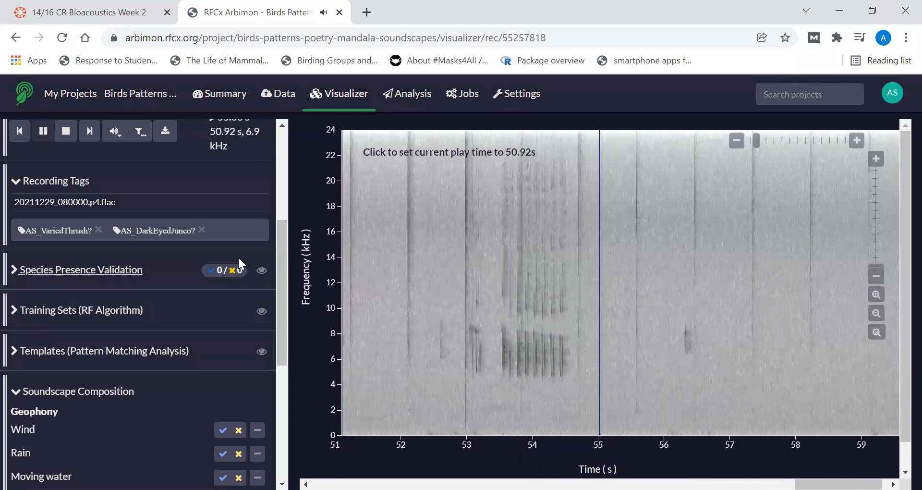
pyautogui.click(57, 138)
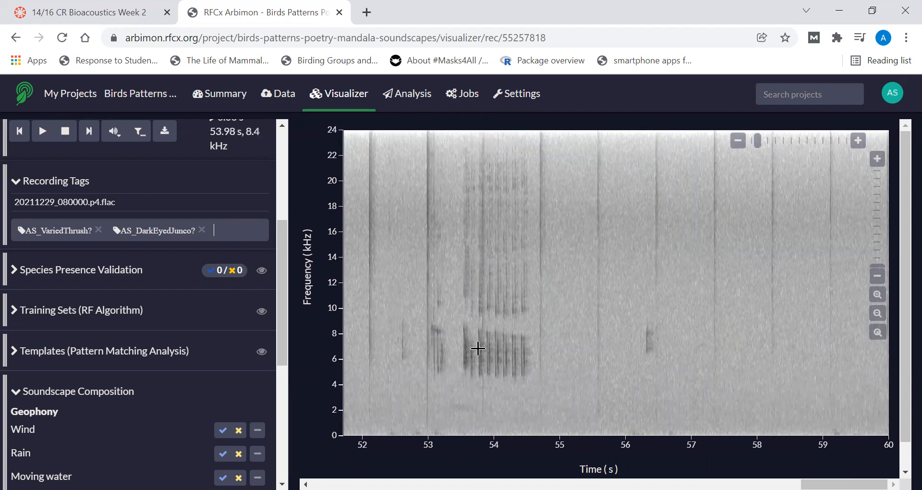
# Outline the call series at about 53–54.7 s and 4.3–8.9 kHz on the spectrogram and tag the region AS_AnnasHummingbird
pyautogui.moveTo(395, 315); pyautogui.dragTo(537, 378)
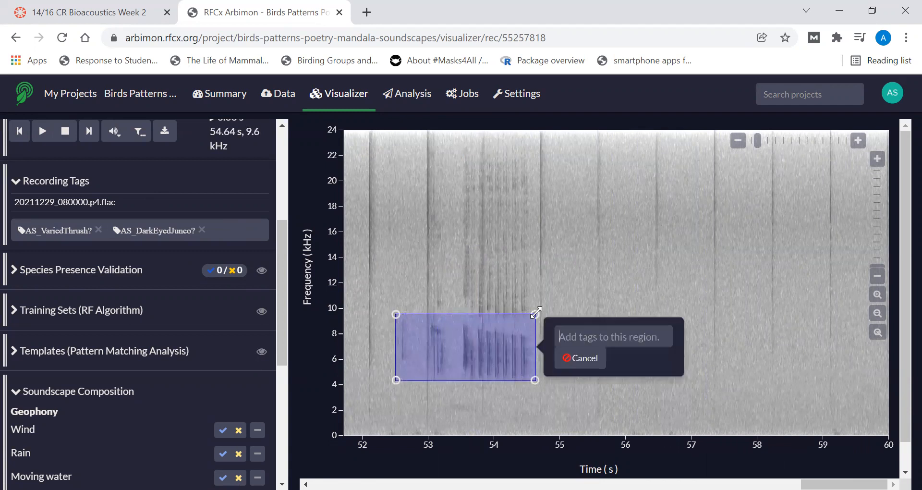
pyautogui.click(536, 313)
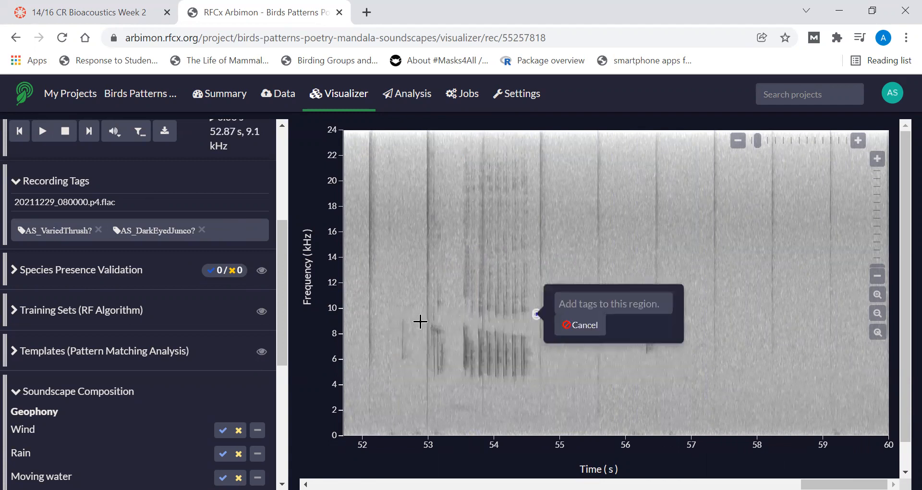
pyautogui.moveTo(427, 322); pyautogui.dragTo(538, 380)
pyautogui.write('AS')
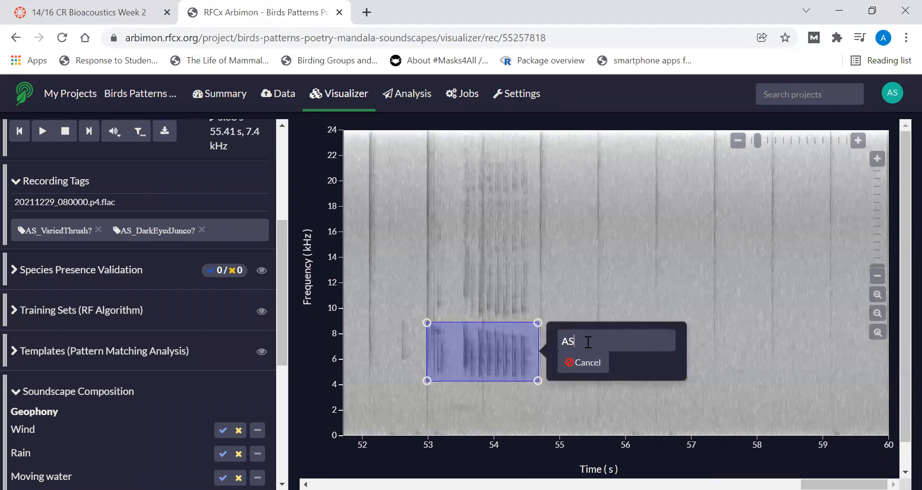
pyautogui.write('_Ann')
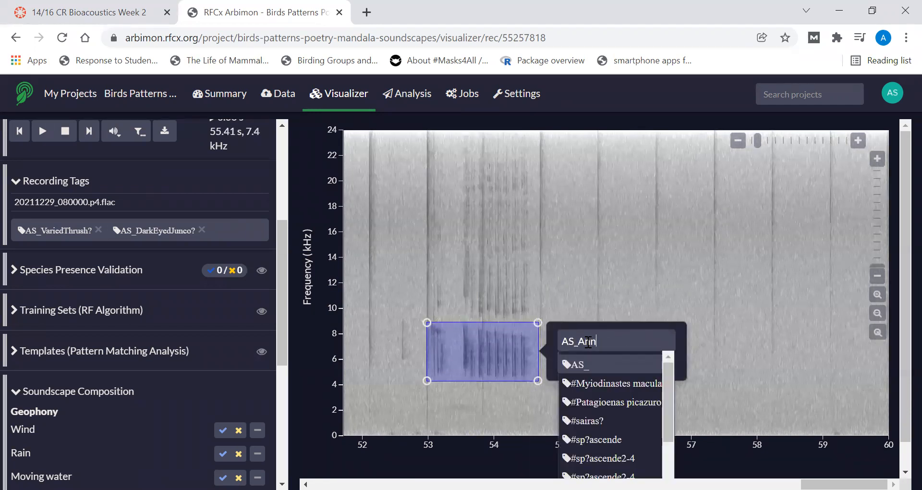
pyautogui.write('asHummin')
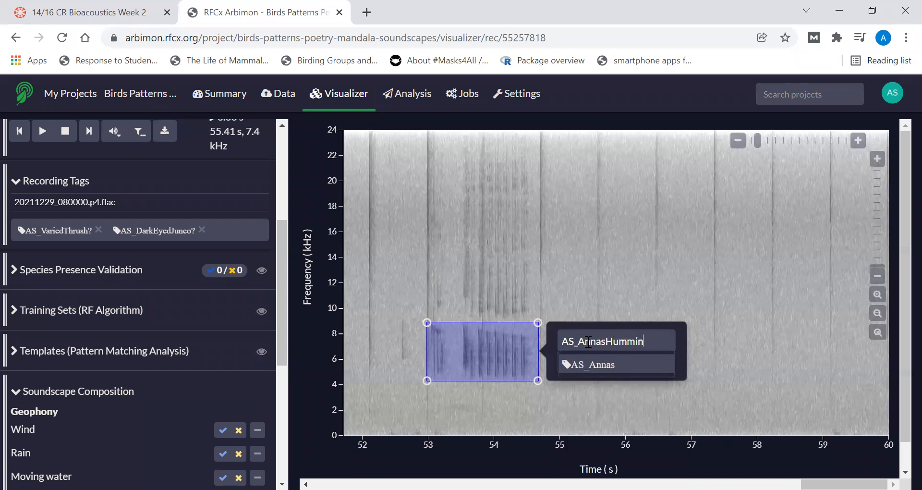
pyautogui.write('gbird')
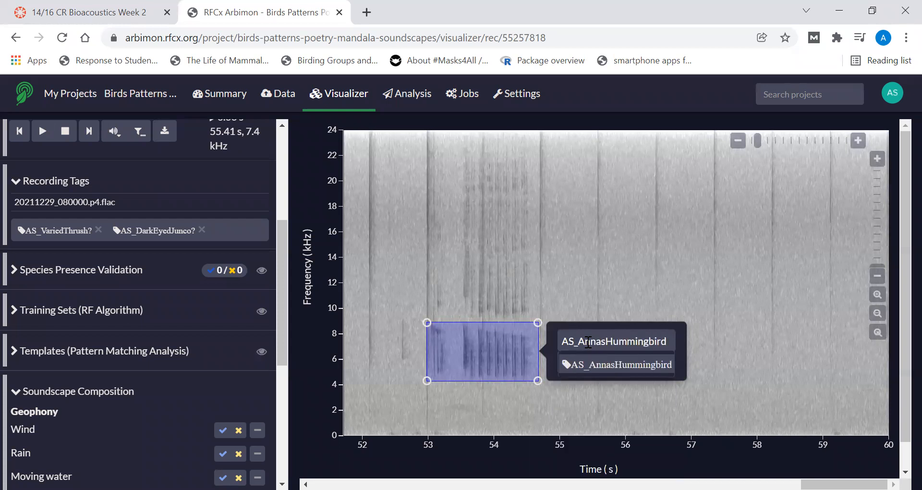
pyautogui.click(612, 364)
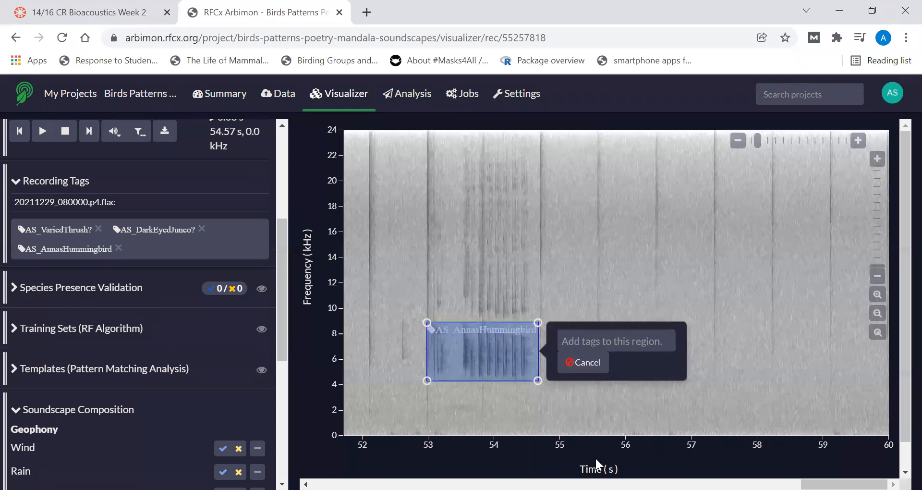
# Replay the recording from about 48.3 s to check the calls near 49–49.7 s, stopping playback
pyautogui.moveTo(841, 485); pyautogui.dragTo(793, 484)
pyautogui.click(446, 309)
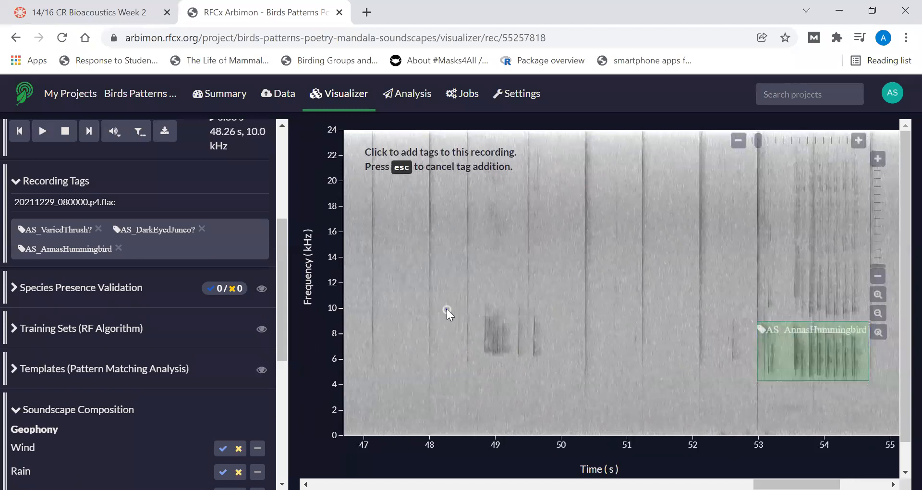
pyautogui.click(488, 320)
pyautogui.click(145, 248)
pyautogui.click(427, 290)
pyautogui.click(42, 132)
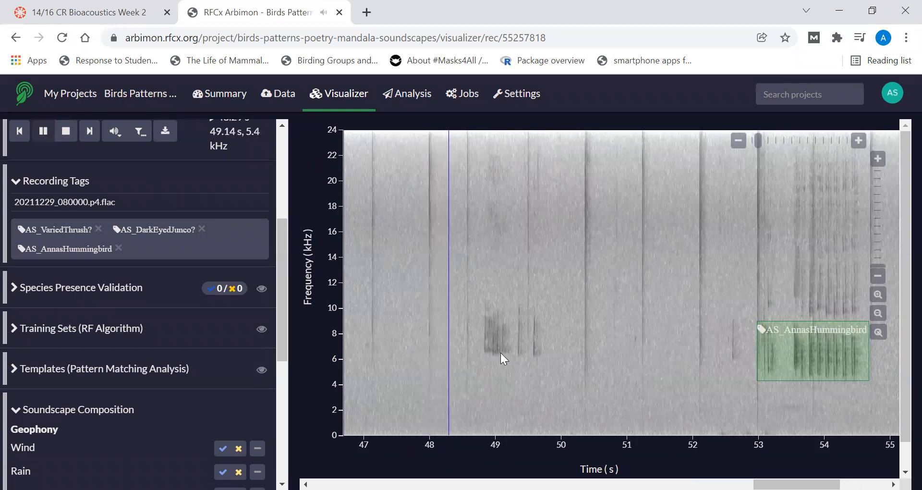
pyautogui.click(66, 131)
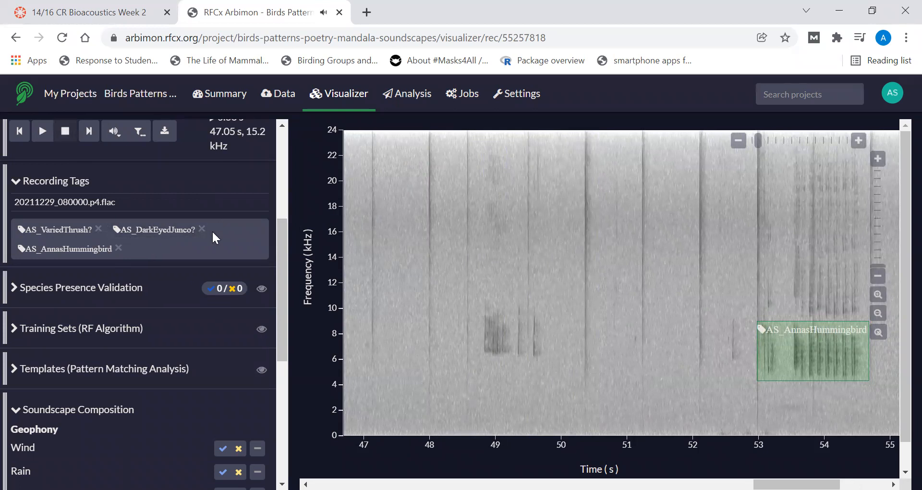
# Remove the AS_DarkEyedJunco? tag from the call near 40.6 s in the recording
pyautogui.moveTo(788, 484); pyautogui.dragTo(685, 485)
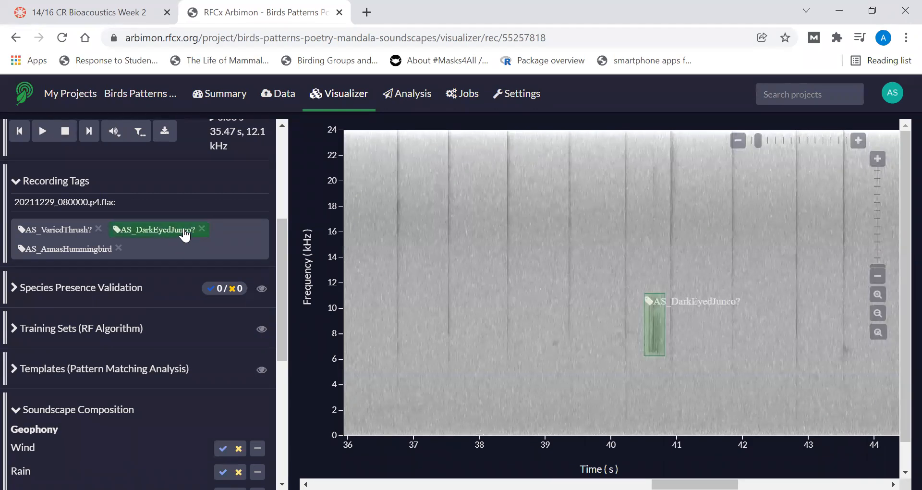
pyautogui.click(647, 297)
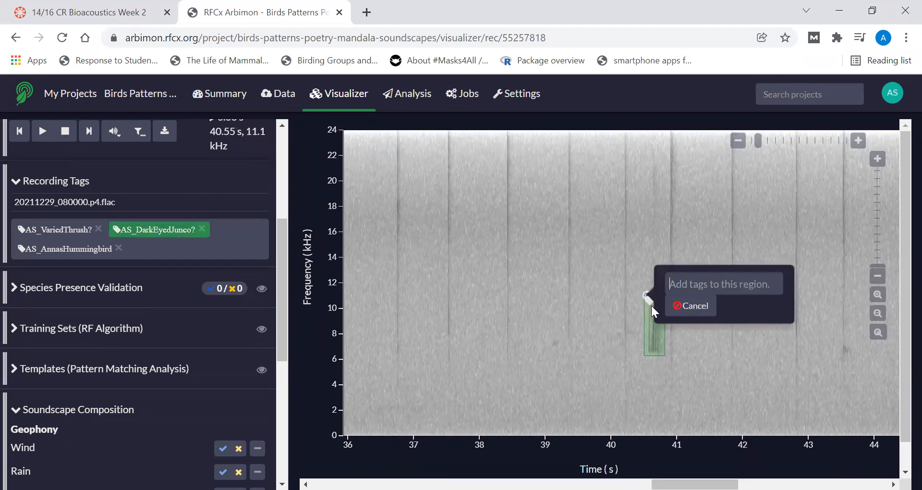
pyautogui.click(655, 334)
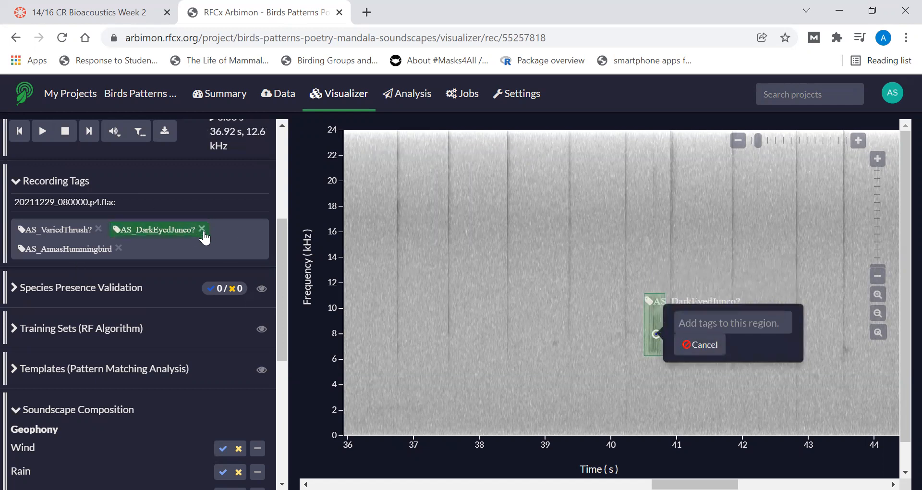
pyautogui.rightClick(156, 225)
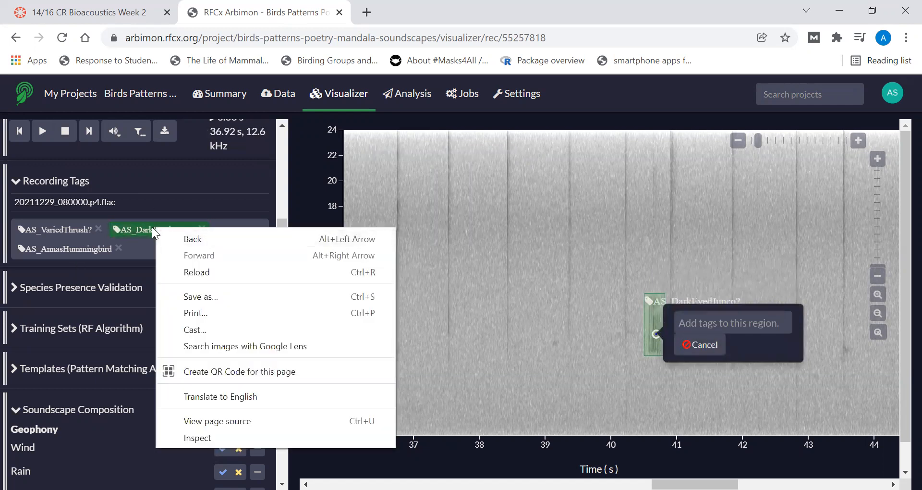
pyautogui.press('Escape')
pyautogui.click(202, 229)
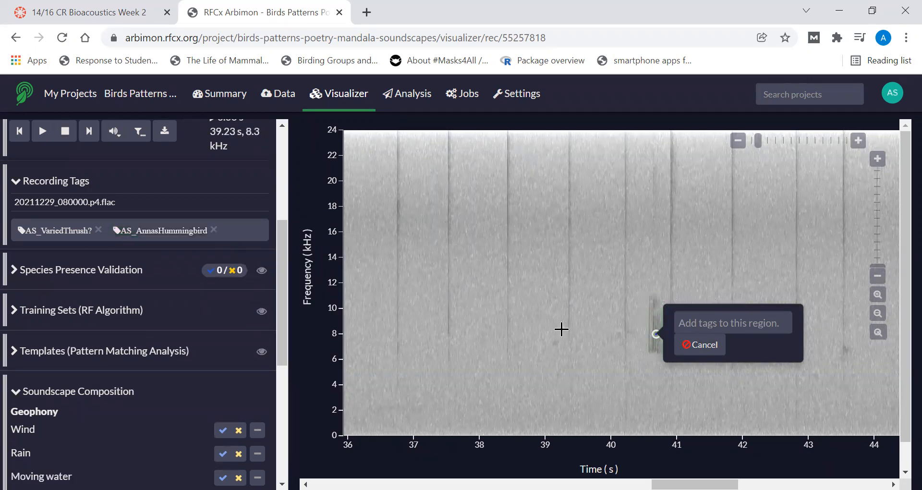
# Outline the call at about 40.6–40.9 s and 6–11.2 kHz on the spectrogram and tag the region AS_DarkEyedJunco
pyautogui.moveTo(649, 293); pyautogui.dragTo(668, 358)
pyautogui.write('A')
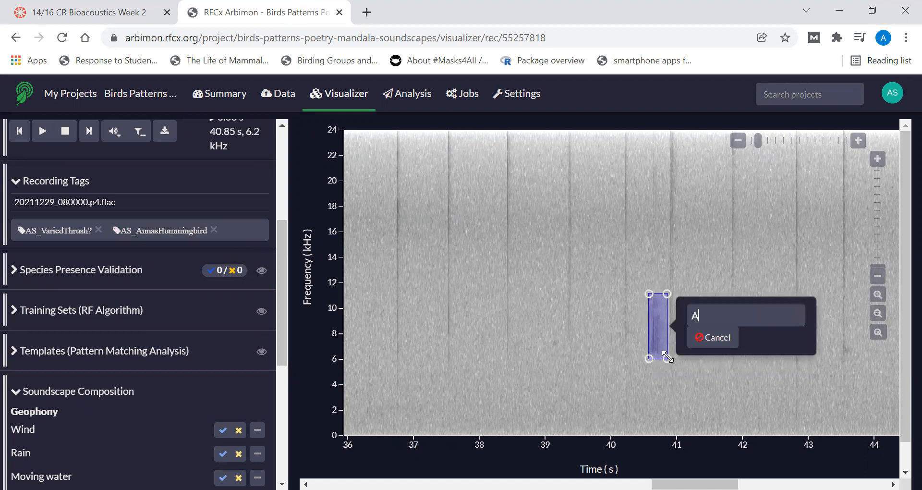
pyautogui.write('S_Dark')
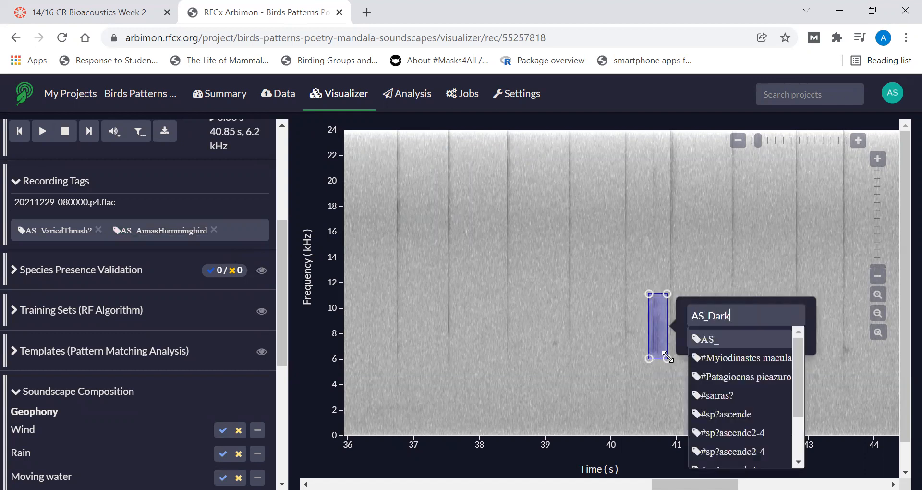
pyautogui.write('EyedJn')
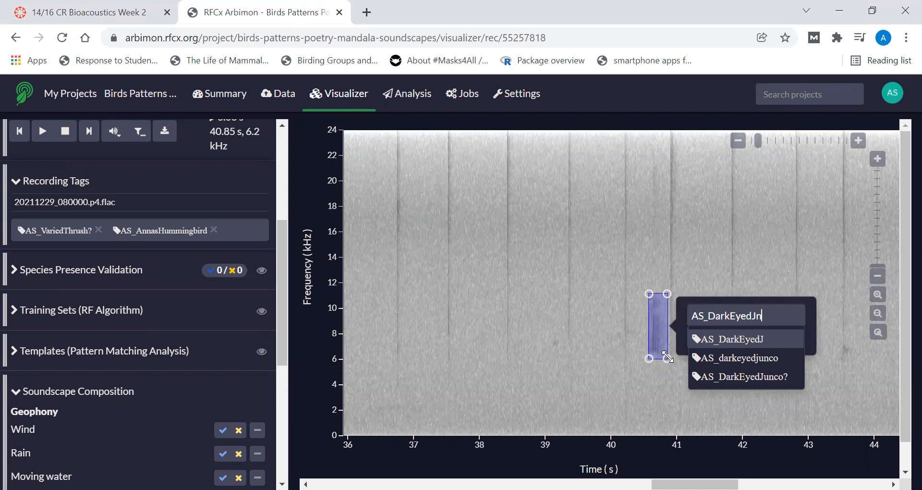
pyautogui.press('BackSpace')
pyautogui.write('unco')
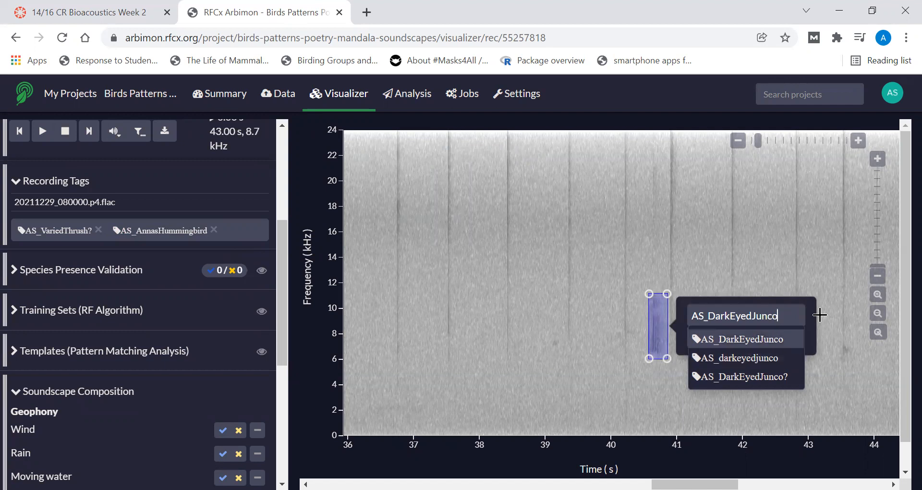
pyautogui.click(790, 340)
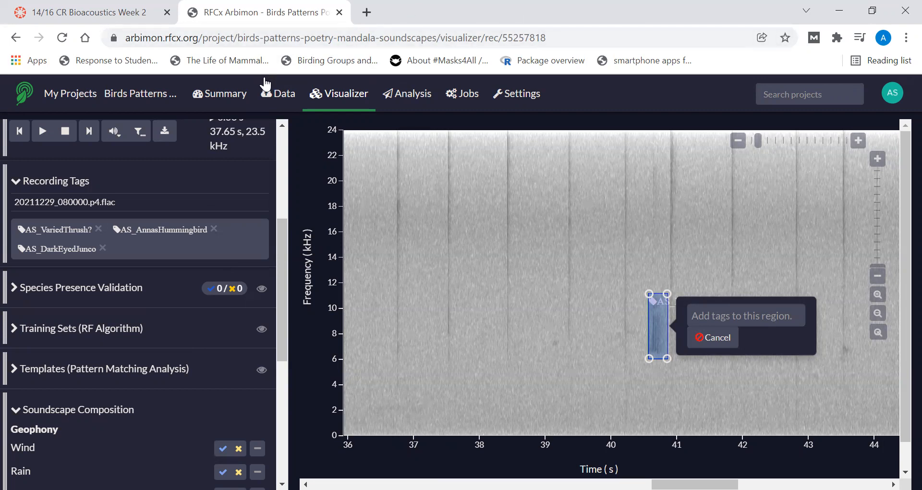
# Open the project's list of recordings and bring up its filter options
pyautogui.click(278, 92)
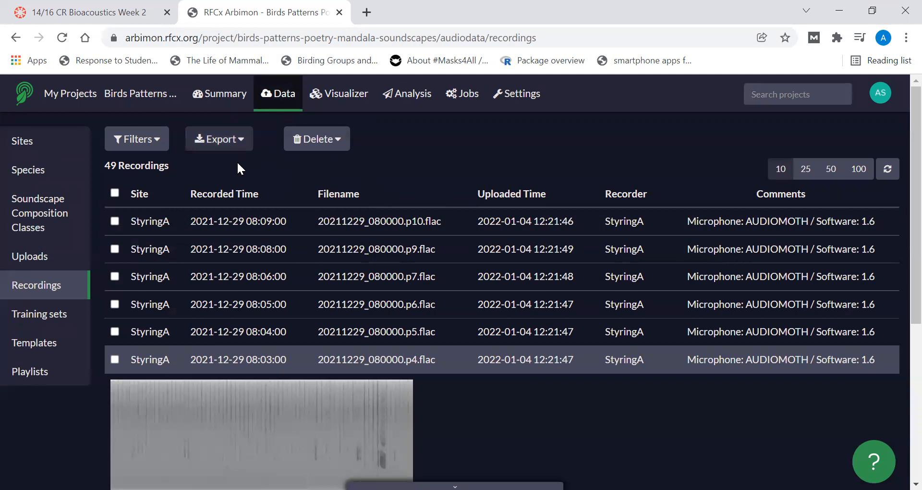
pyautogui.click(137, 144)
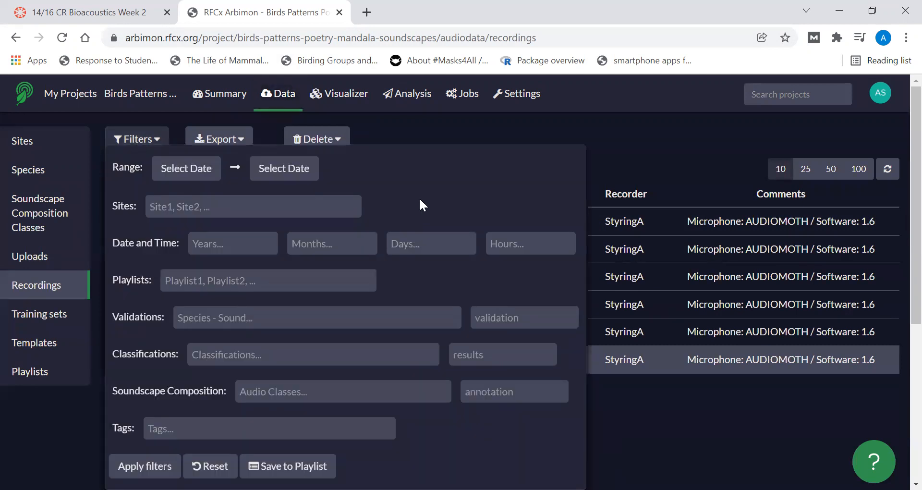
pyautogui.scroll(-2, 419, 207)
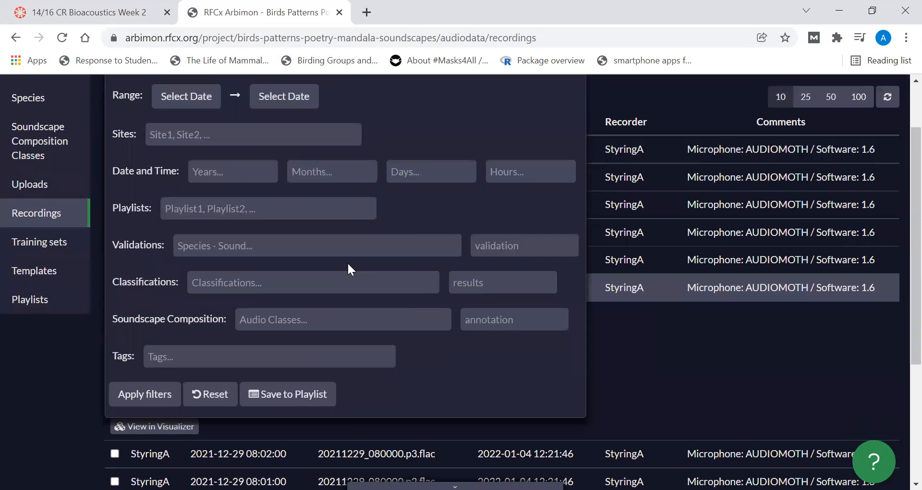
pyautogui.scroll(2, 348, 265)
pyautogui.scroll(-2, 348, 266)
# Filter the project's recordings by the tags AS_waterdrop and AS_VariedThrush
pyautogui.click(186, 356)
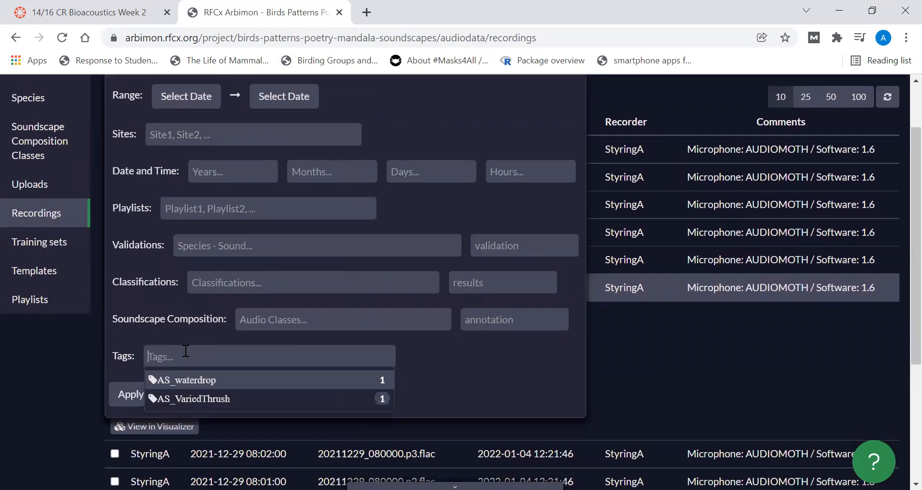
pyautogui.write('AS')
pyautogui.press('Return')
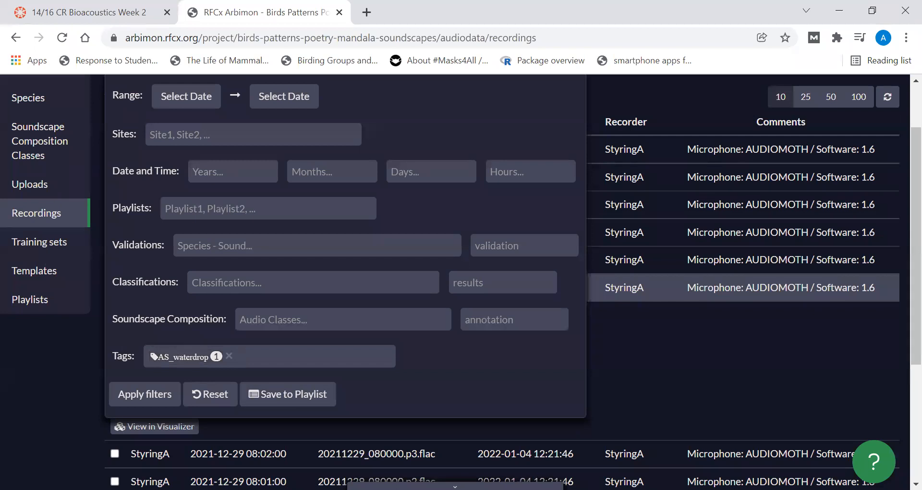
pyautogui.write('AS')
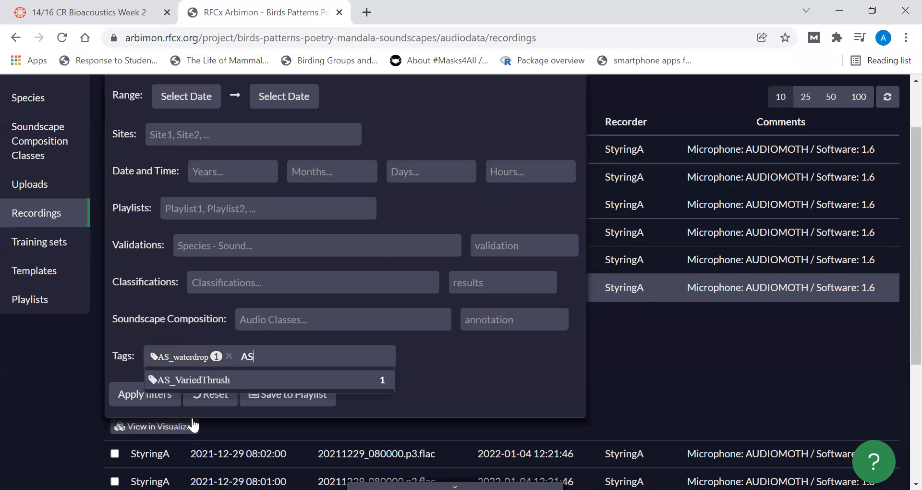
pyautogui.click(212, 382)
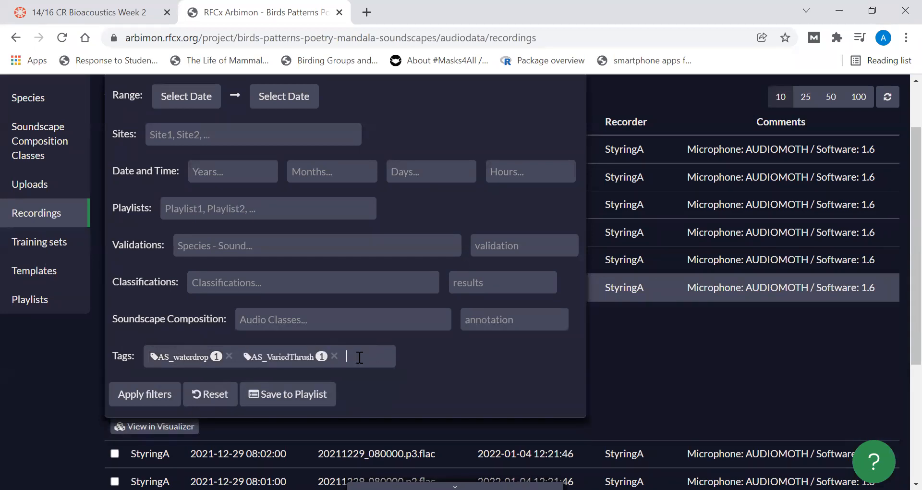
pyautogui.write('AS')
pyautogui.hotkey('shift', 'Left')
pyautogui.hotkey('shift', 'Left')
pyautogui.click(144, 394)
pyautogui.click(658, 288)
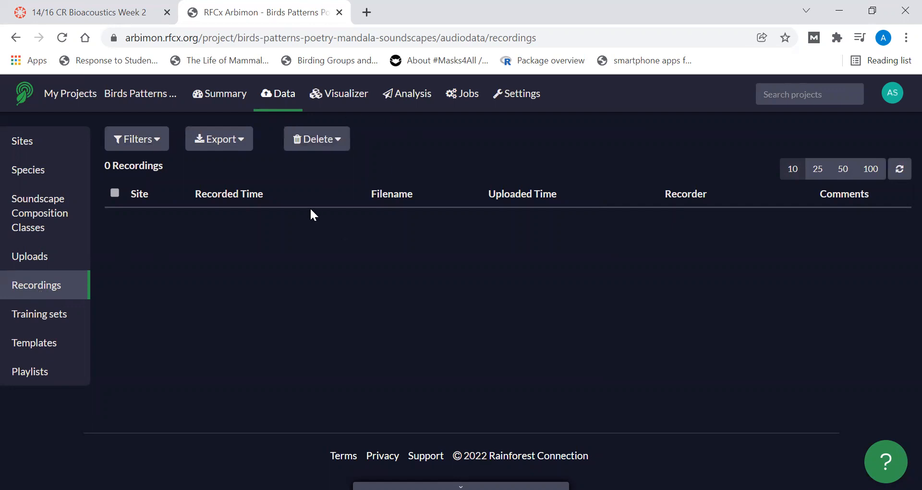
# Remove AS_VariedThrush from the tag filter and reapply the filter with only AS_waterdrop
pyautogui.click(157, 144)
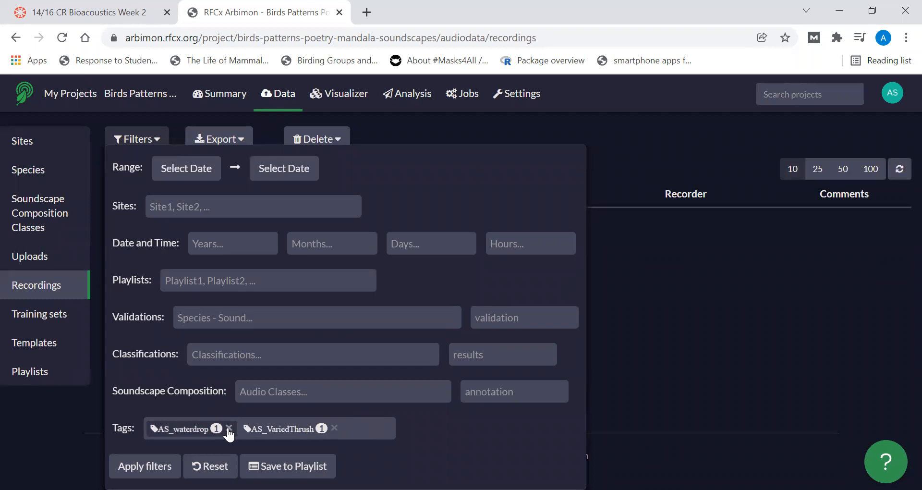
pyautogui.click(335, 428)
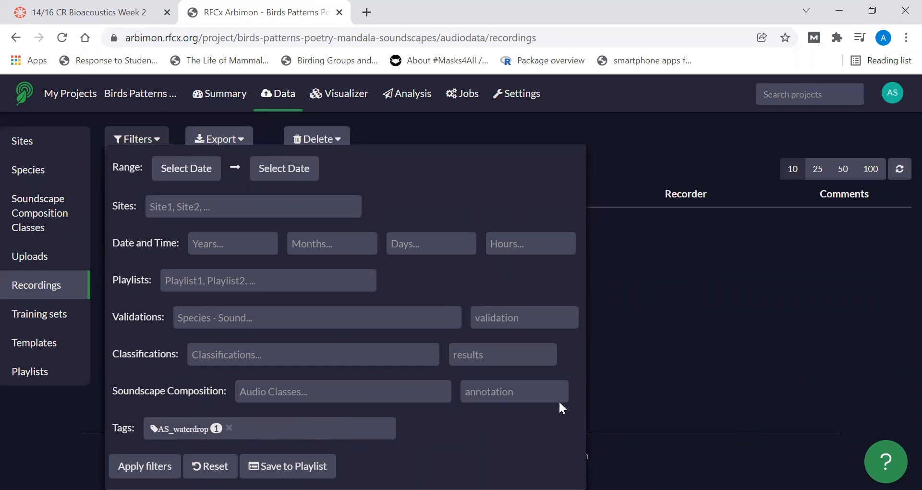
pyautogui.moveTo(431, 192); pyautogui.dragTo(487, 151)
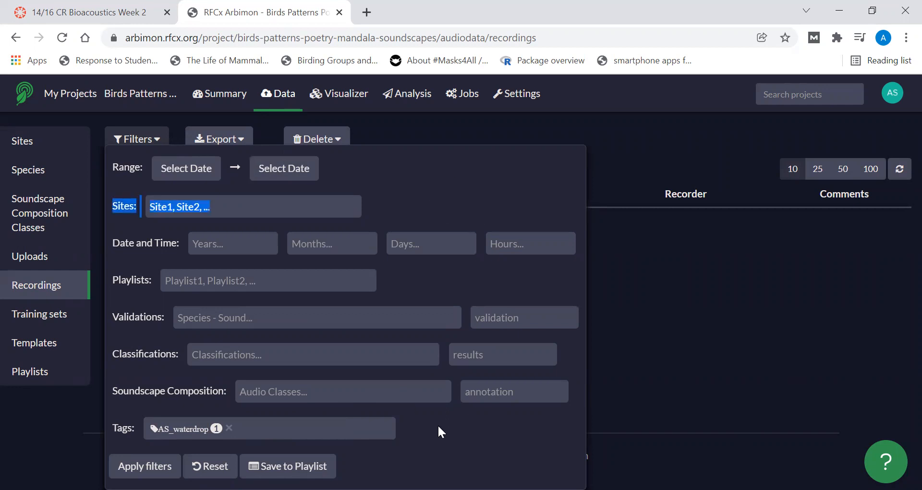
pyautogui.moveTo(573, 438); pyautogui.dragTo(646, 403)
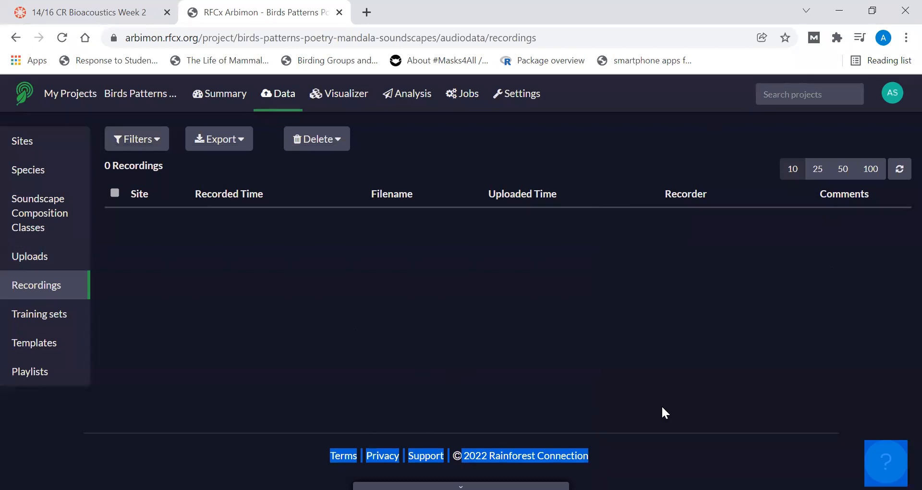
pyautogui.click(150, 143)
pyautogui.click(378, 186)
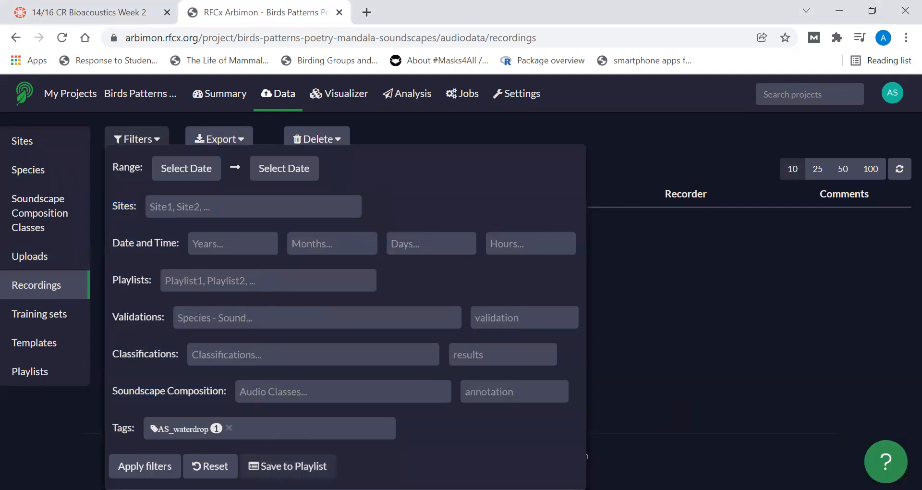
pyautogui.click(144, 466)
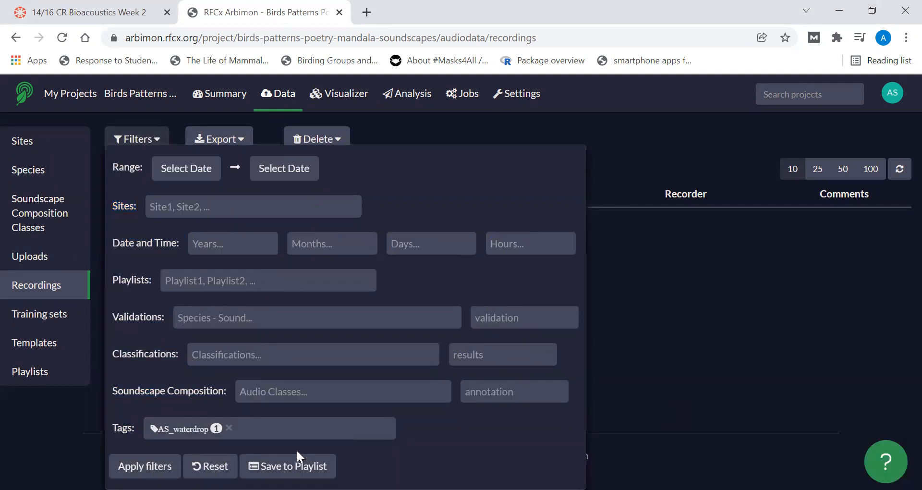
pyautogui.click(667, 226)
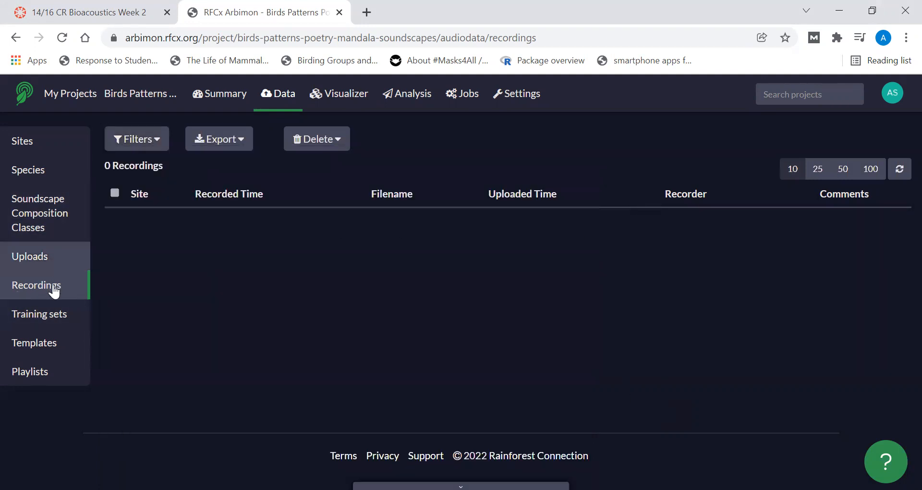
# Filter the project's recordings by the tag AS_VariedThrush? and close the filter options
pyautogui.click(152, 138)
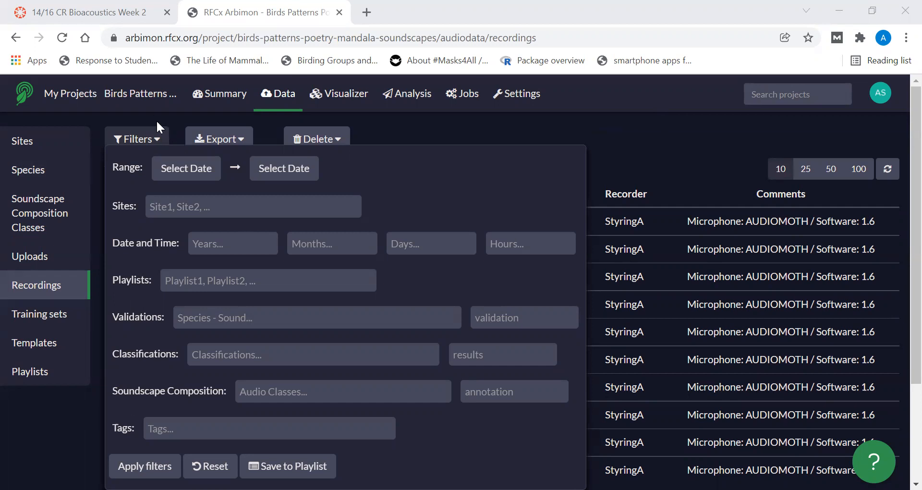
pyautogui.click(207, 425)
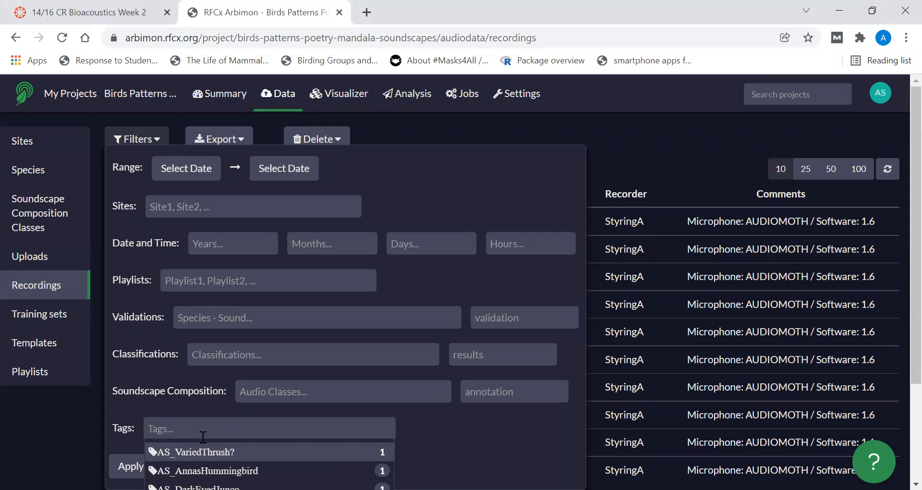
pyautogui.click(203, 454)
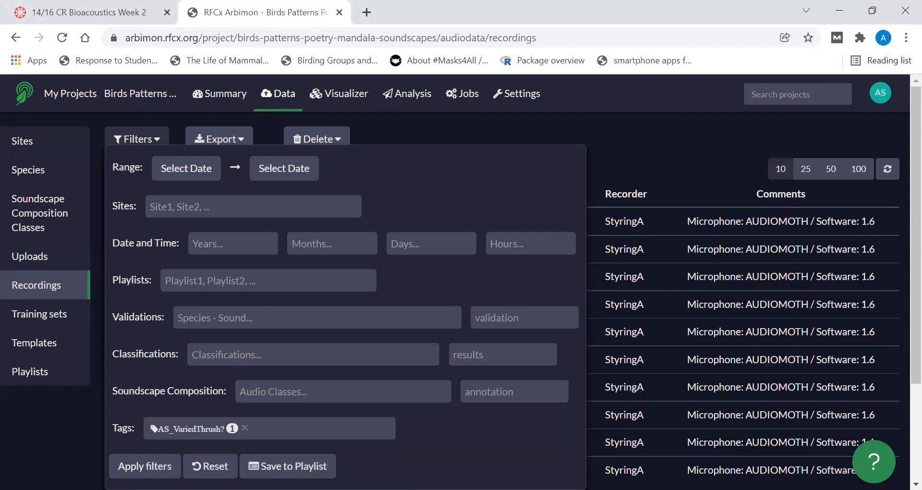
pyautogui.click(145, 466)
pyautogui.moveTo(463, 146); pyautogui.dragTo(665, 96)
pyautogui.click(270, 275)
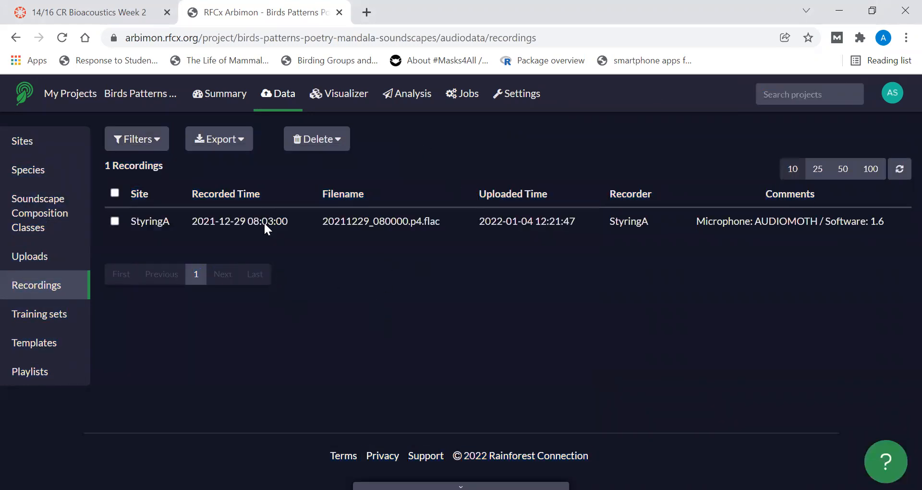
# Expand the filtered recording 20211229_080000.p4.flac and open it in the Visualizer
pyautogui.click(257, 218)
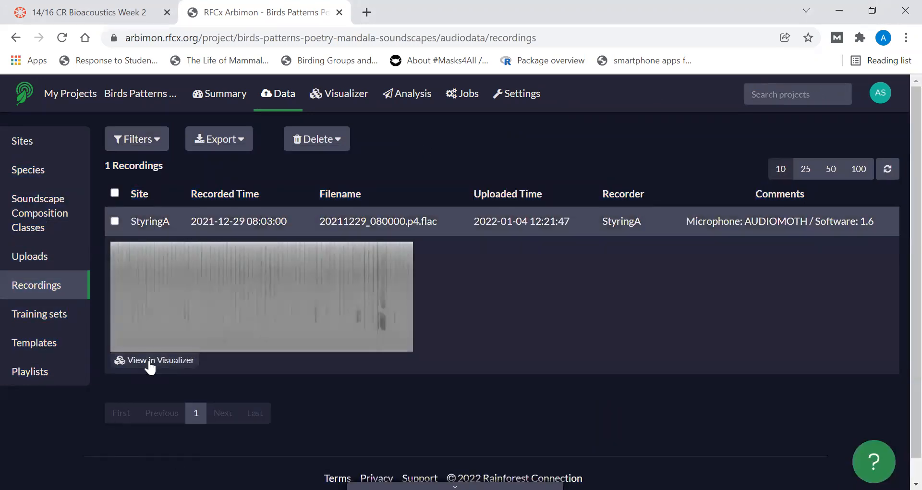
pyautogui.click(149, 361)
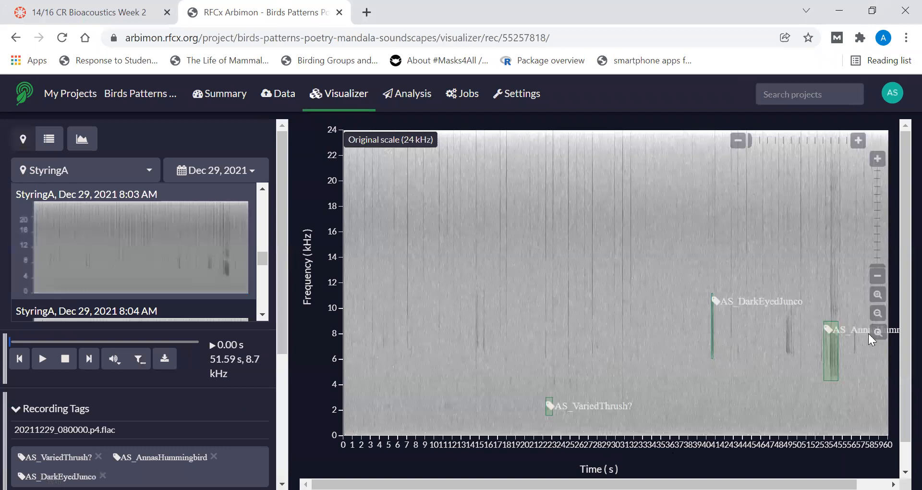